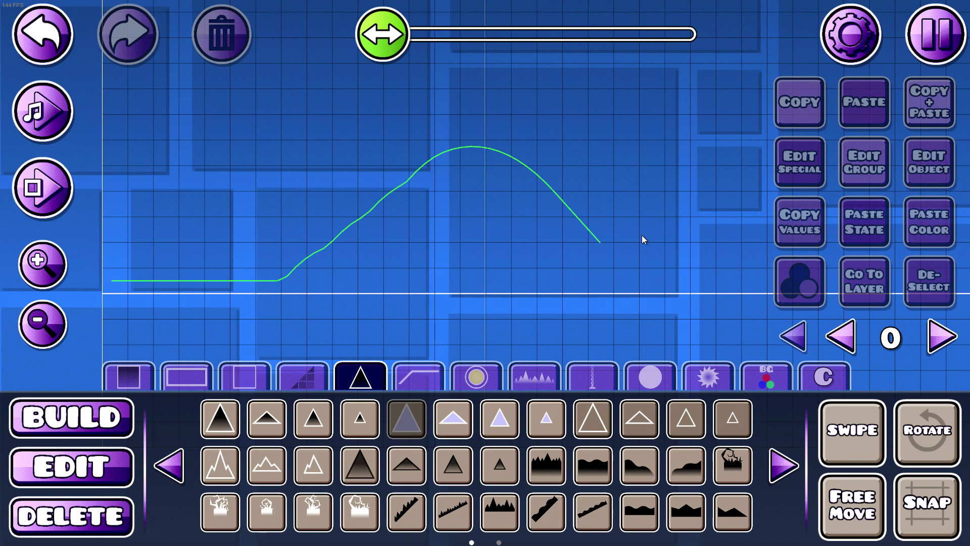
Step: Leave the level editor and look through the published levels in the online levels list
{"action": "left_click", "coordinate": [935, 35]}
{"action": "left_click", "coordinate": [487, 271]}
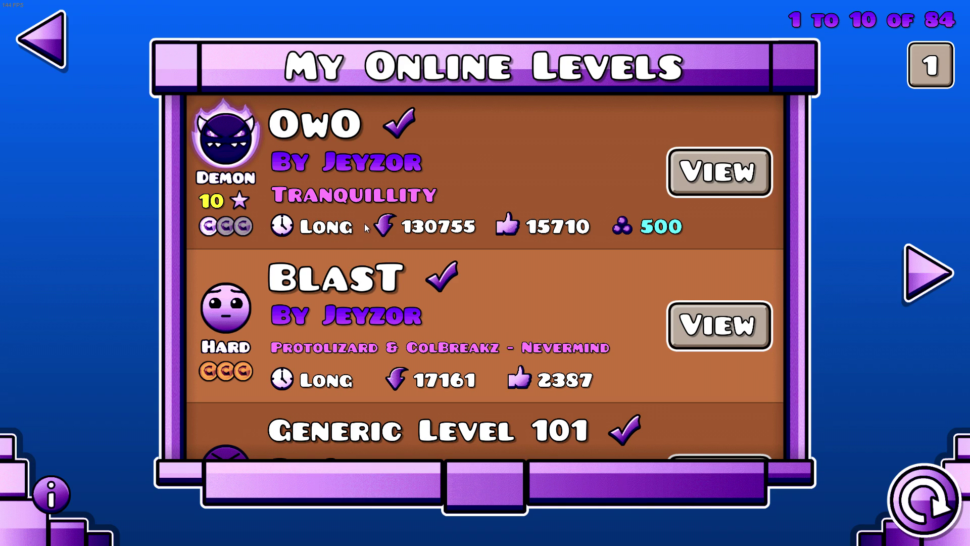
{"action": "scroll", "coordinate": [366, 228], "scroll_direction": "down", "scroll_amount": 5}
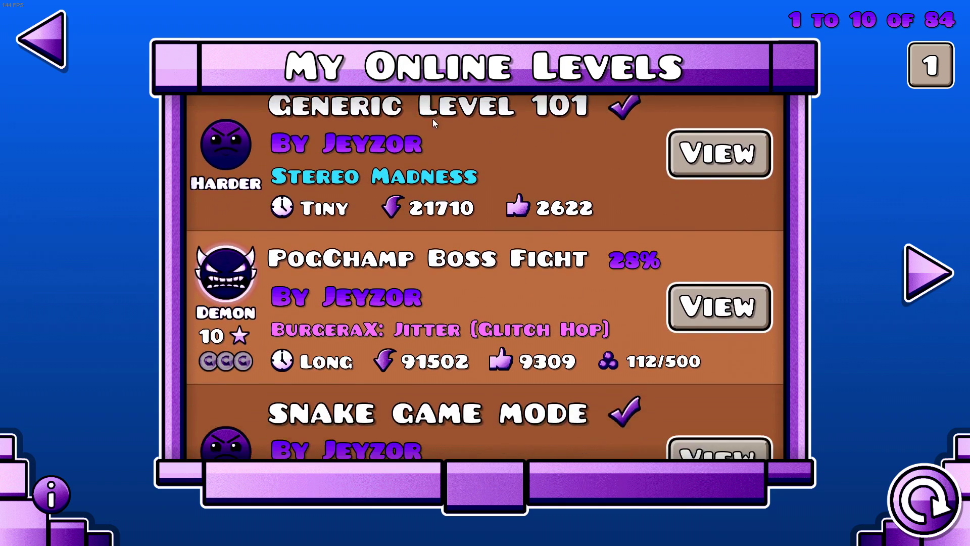
{"action": "scroll", "coordinate": [479, 298], "scroll_direction": "down", "scroll_amount": 5}
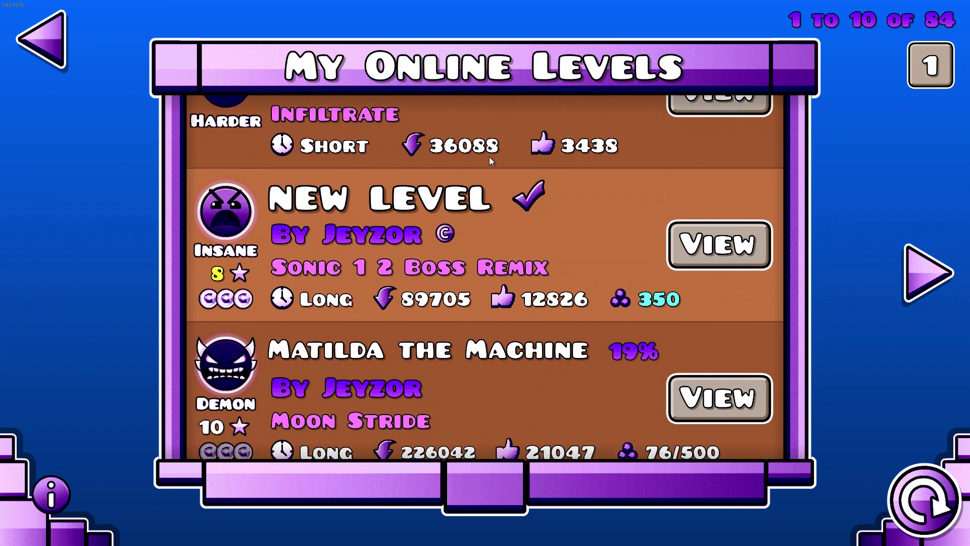
{"action": "scroll", "coordinate": [484, 259], "scroll_direction": "down", "scroll_amount": 2}
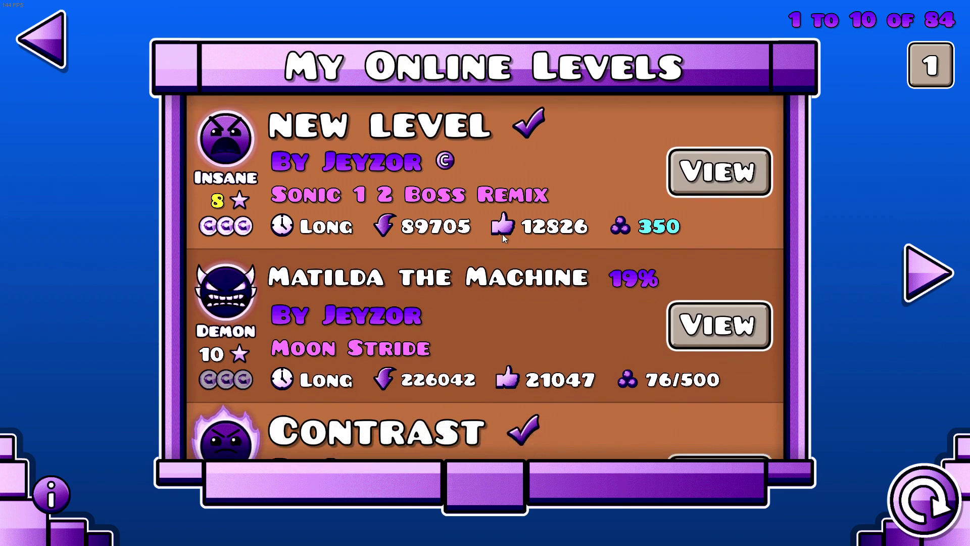
{"action": "scroll", "coordinate": [319, 245], "scroll_direction": "down", "scroll_amount": 2}
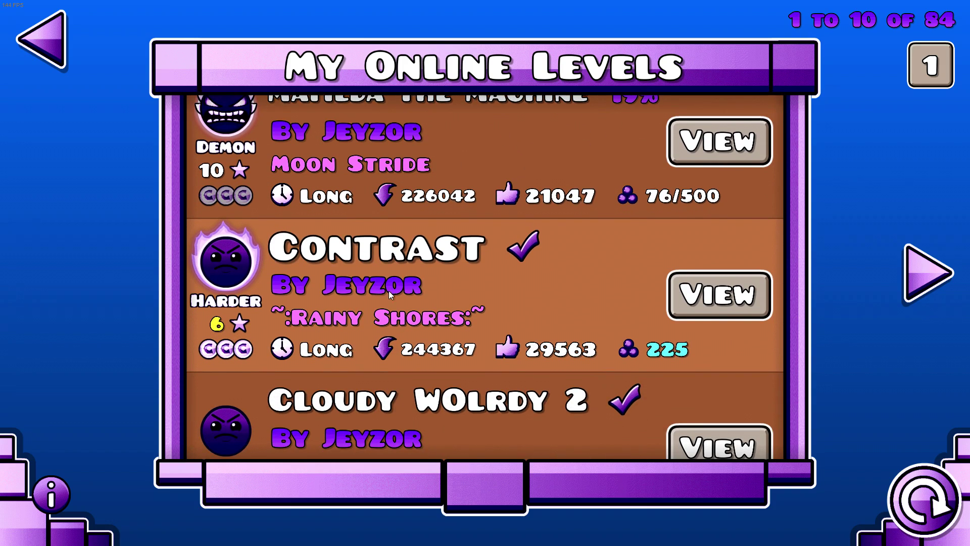
{"action": "scroll", "coordinate": [405, 273], "scroll_direction": "down", "scroll_amount": 3}
{"action": "scroll", "coordinate": [458, 298], "scroll_direction": "up", "scroll_amount": 6}
{"action": "scroll", "coordinate": [458, 299], "scroll_direction": "down", "scroll_amount": 8}
{"action": "scroll", "coordinate": [465, 257], "scroll_direction": "up", "scroll_amount": 3}
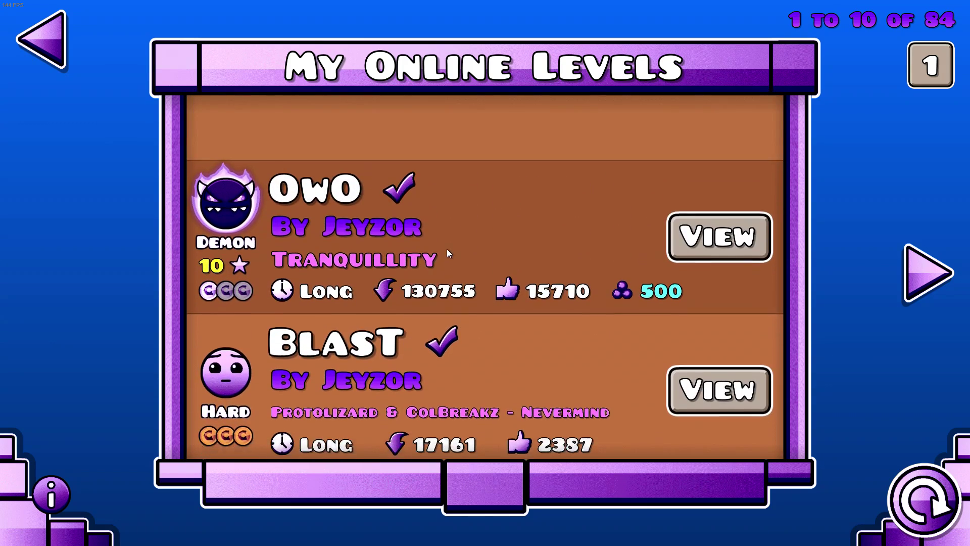
{"action": "scroll", "coordinate": [472, 223], "scroll_direction": "down", "scroll_amount": 1}
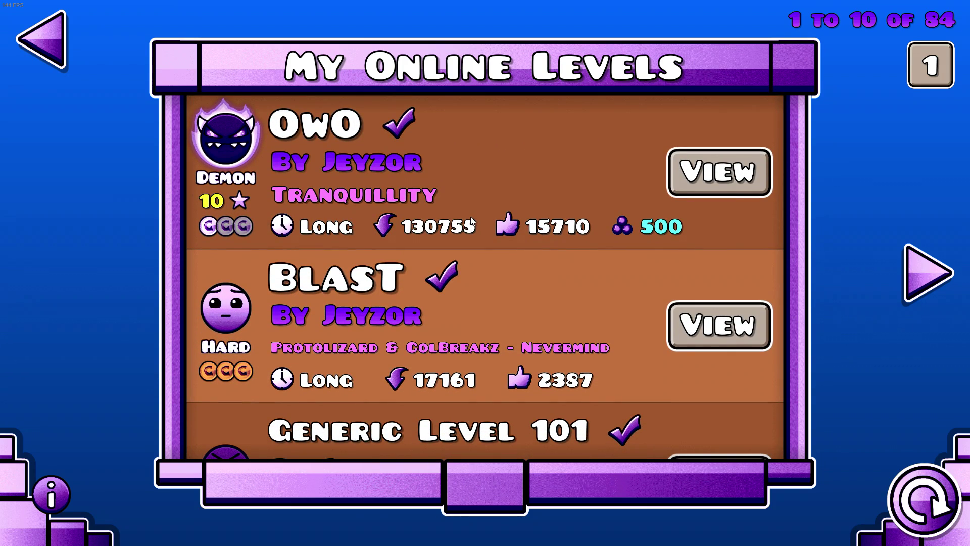
Step: Open the level Unnamed 0 from the Trash levels folder in the editor
{"action": "key", "text": "Escape"}
{"action": "left_click", "coordinate": [302, 120]}
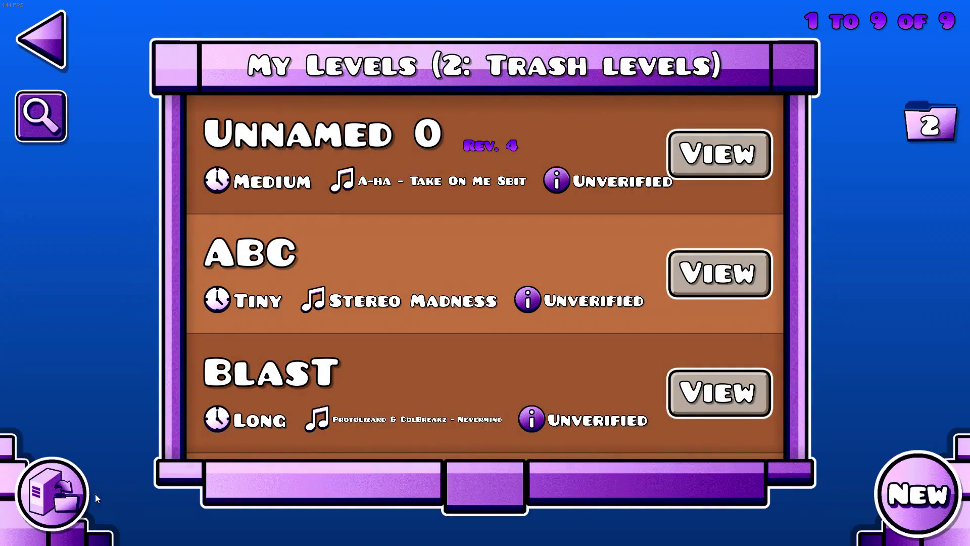
{"action": "left_click", "coordinate": [725, 151]}
{"action": "left_click", "coordinate": [287, 309]}
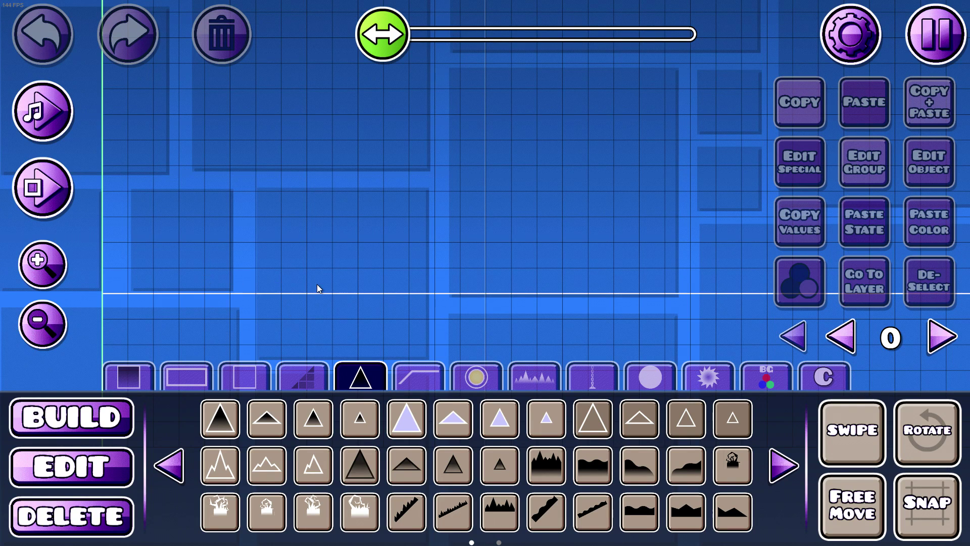
{"action": "left_click_drag", "start_coordinate": [533, 192], "coordinate": [490, 268]}
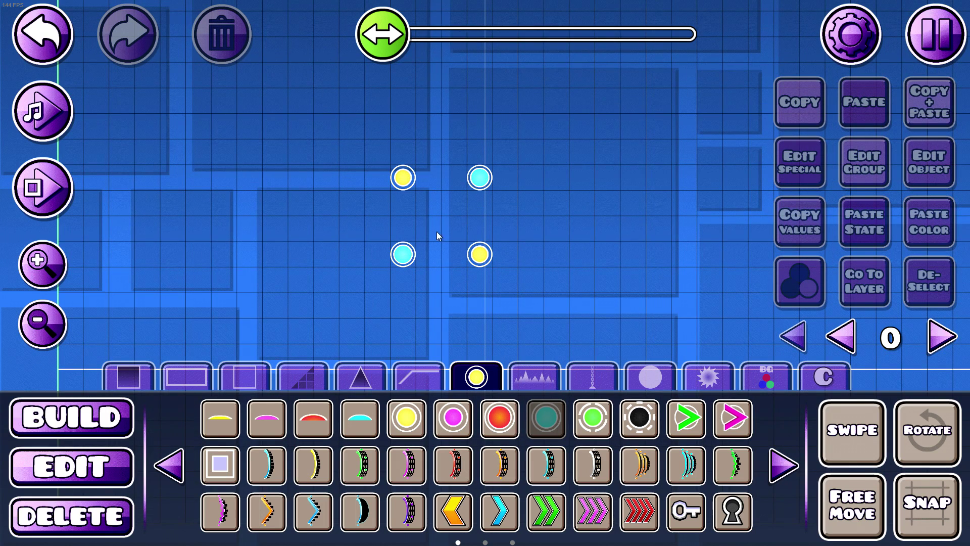
Step: Assign group ID 1 to the upper-left yellow orb of the square
{"action": "key", "text": "2"}
{"action": "left_click", "coordinate": [479, 255]}
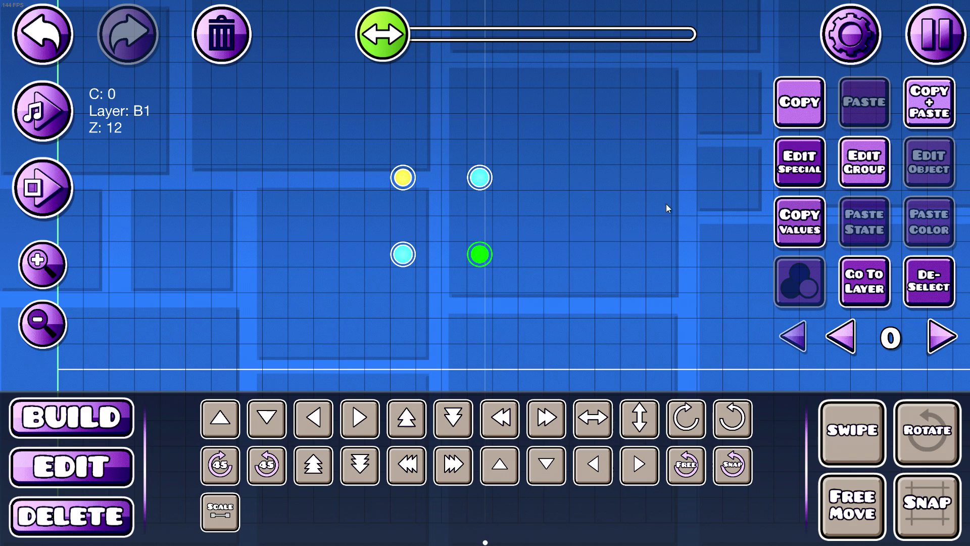
{"action": "left_click", "coordinate": [936, 295]}
{"action": "left_click_drag", "start_coordinate": [512, 265], "coordinate": [556, 266]}
{"action": "left_click", "coordinate": [524, 257]}
{"action": "left_click", "coordinate": [865, 163]}
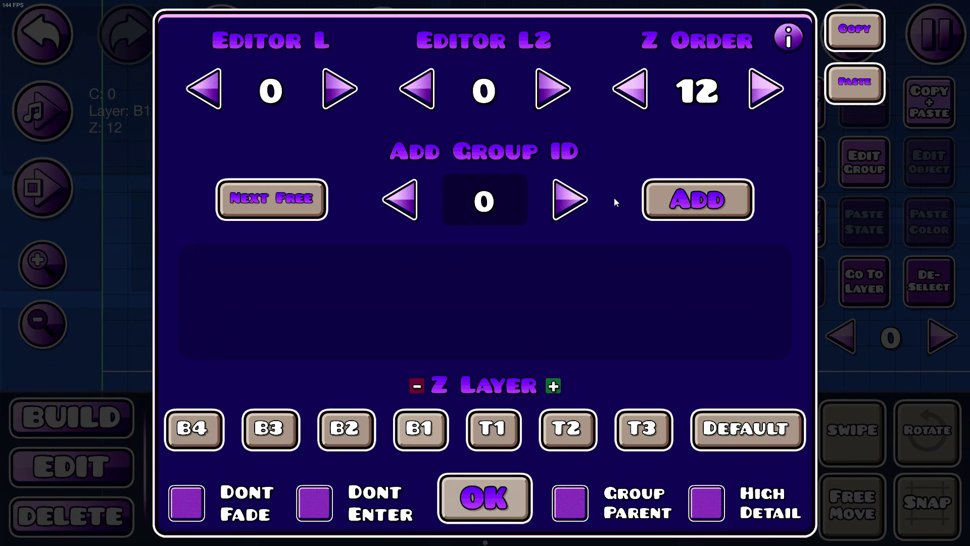
{"action": "left_click", "coordinate": [573, 201]}
{"action": "left_click", "coordinate": [662, 202]}
{"action": "left_click", "coordinate": [503, 500]}
Step: Assign group ID 2 to the upper-right blue orb
{"action": "left_click", "coordinate": [524, 180]}
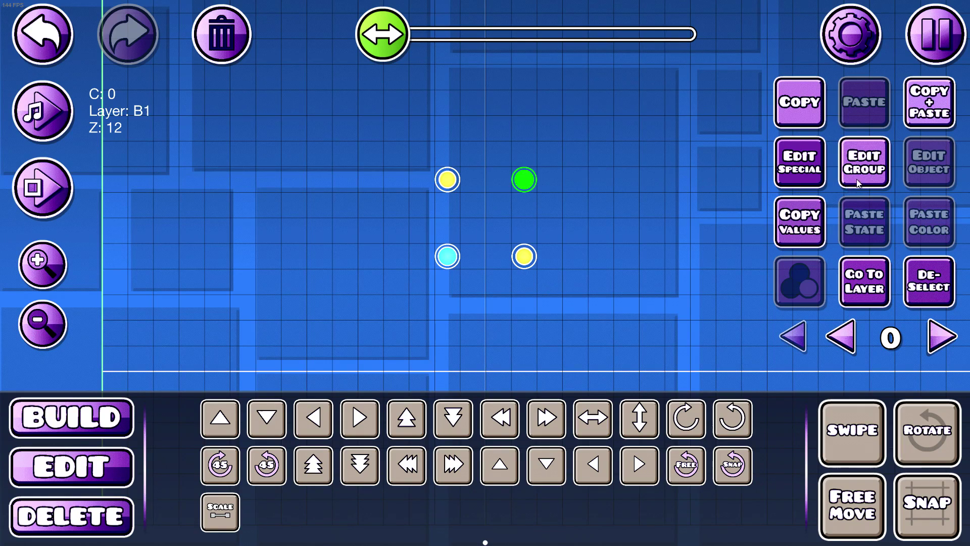
{"action": "left_click", "coordinate": [864, 162]}
{"action": "left_click", "coordinate": [570, 200]}
{"action": "left_click", "coordinate": [698, 199]}
{"action": "left_click", "coordinate": [485, 511]}
Step: Assign group ID 3 to the lower-right yellow orb
{"action": "left_click", "coordinate": [524, 256]}
{"action": "left_click", "coordinate": [864, 161]}
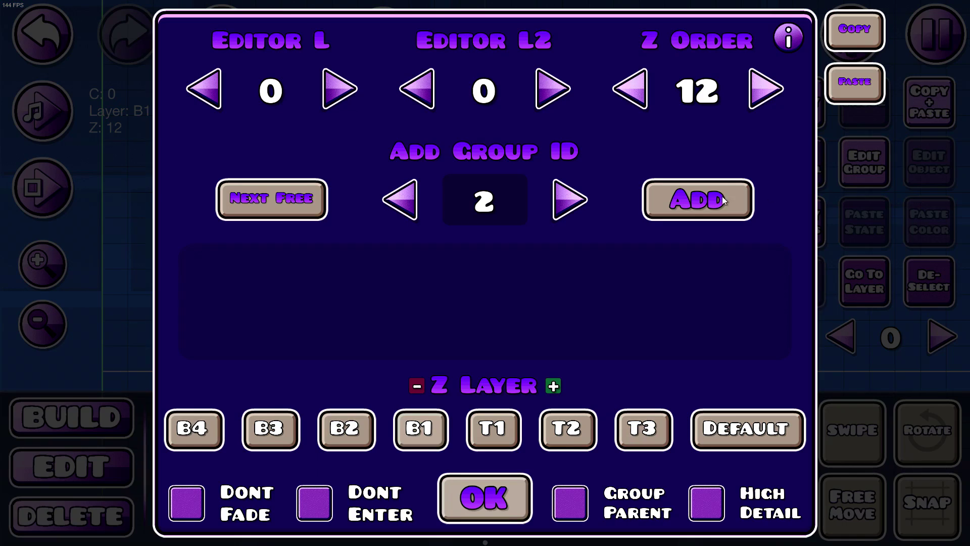
{"action": "left_click", "coordinate": [570, 199]}
{"action": "left_click", "coordinate": [697, 200]}
{"action": "left_click", "coordinate": [520, 510]}
Step: Assign group ID 4 to the lower-left blue orb
{"action": "left_click", "coordinate": [447, 256]}
{"action": "left_click", "coordinate": [864, 162]}
{"action": "left_click", "coordinate": [570, 199]}
{"action": "left_click", "coordinate": [697, 200]}
{"action": "left_click", "coordinate": [520, 496]}
Step: Place a Move trigger a few grid squares above the upper-left yellow orb
{"action": "key", "text": "1"}
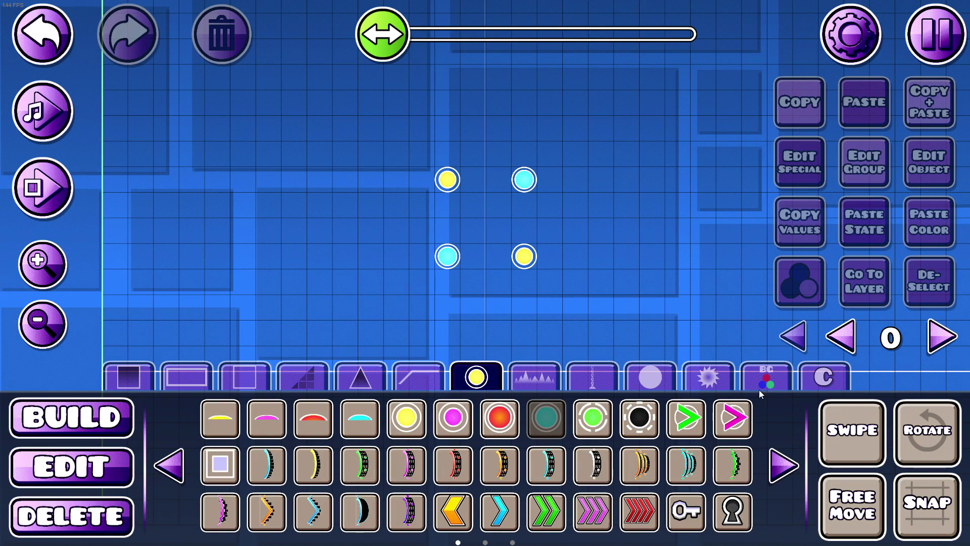
{"action": "left_click", "coordinate": [762, 384]}
{"action": "left_click", "coordinate": [313, 420]}
{"action": "left_click_drag", "start_coordinate": [485, 128], "coordinate": [471, 207]}
{"action": "left_click", "coordinate": [434, 160]}
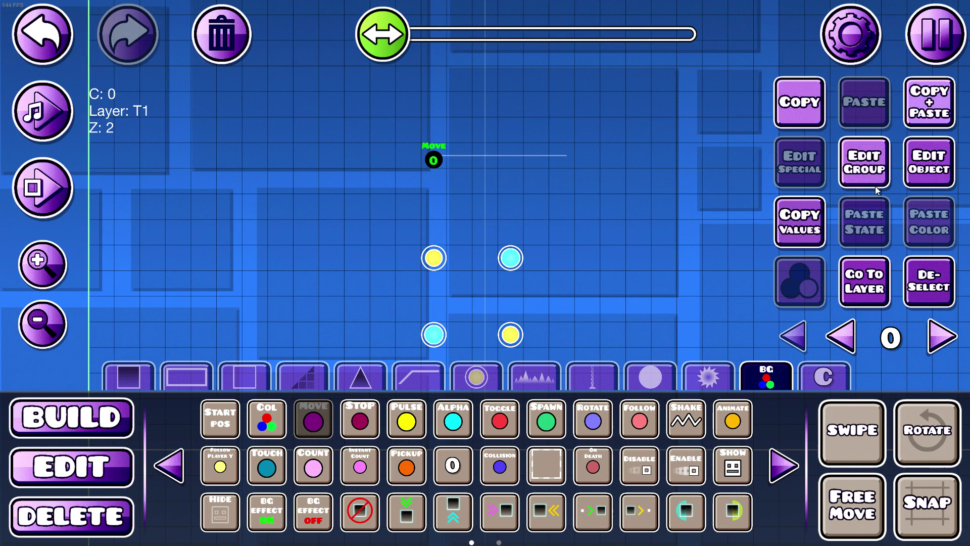
Step: Configure the Move trigger with target group ID 1 and Move X 30
{"action": "left_click", "coordinate": [918, 176]}
{"action": "left_click", "coordinate": [774, 409]}
{"action": "type", "text": "1"}
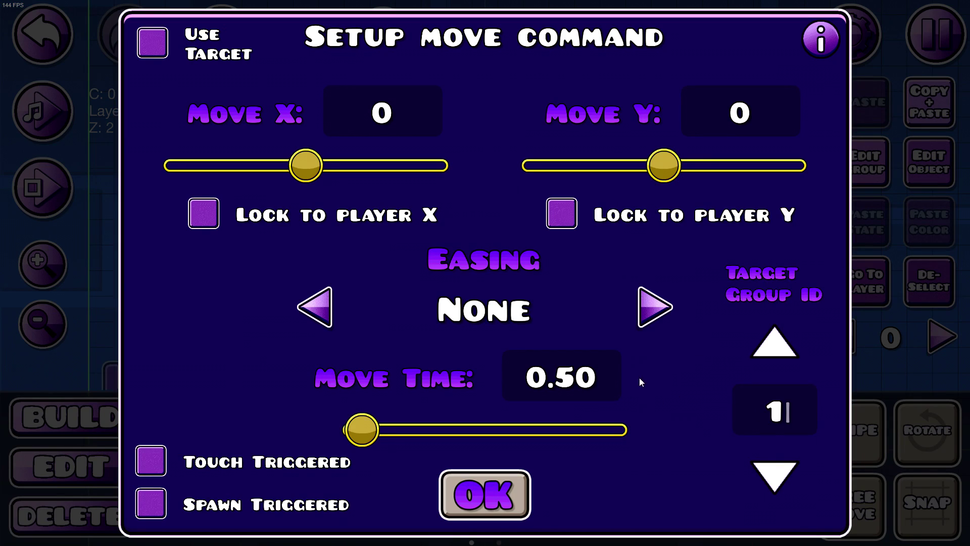
{"action": "left_click", "coordinate": [407, 116]}
{"action": "type", "text": "30"}
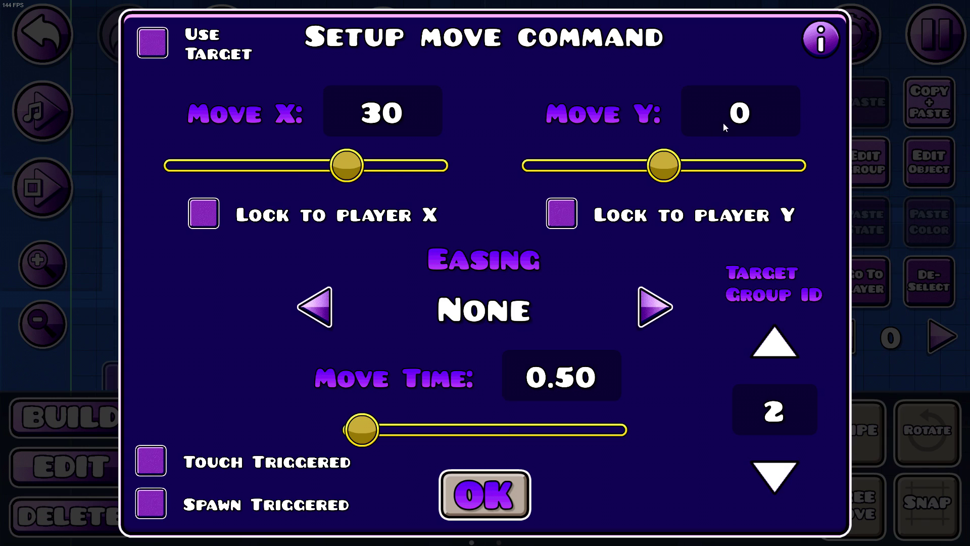
Step: Configure the second Move trigger, targeting group 2, with Move Y -30 and Move X 0
{"action": "type", "text": "-30"}
{"action": "left_click", "coordinate": [354, 132]}
{"action": "key", "text": "BackSpace"}
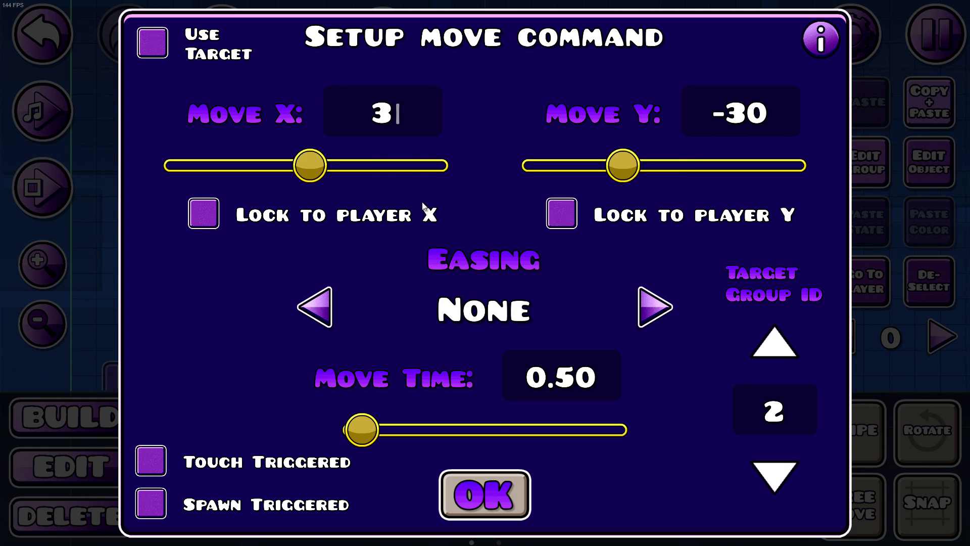
{"action": "key", "text": "BackSpace"}
Step: Configure the third Move trigger, targeting group 3, with Move X -30 and Move Y 0
{"action": "type", "text": "-30"}
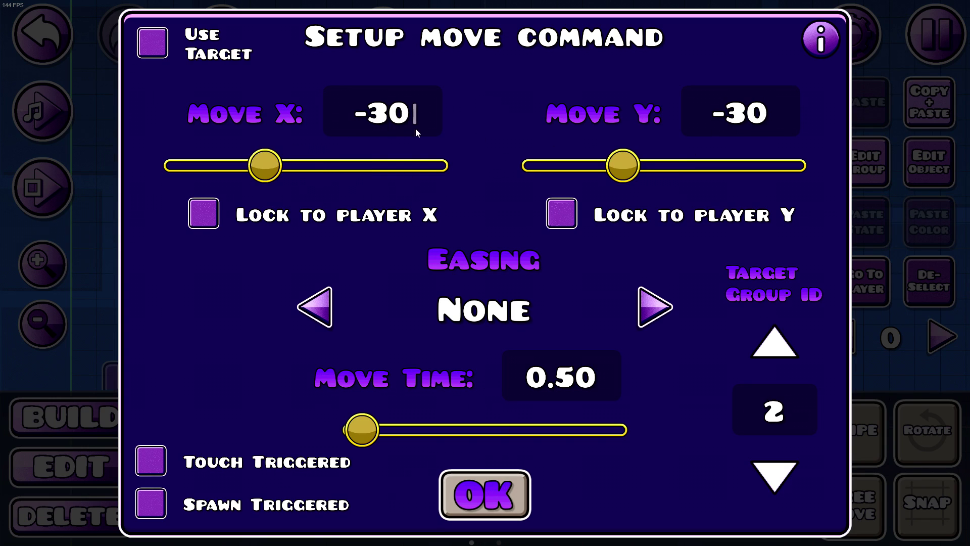
{"action": "left_click", "coordinate": [755, 99]}
{"action": "key", "text": "BackSpace"}
{"action": "key", "text": "BackSpace"}
{"action": "key", "text": "BackSpace"}
{"action": "key", "text": "Escape"}
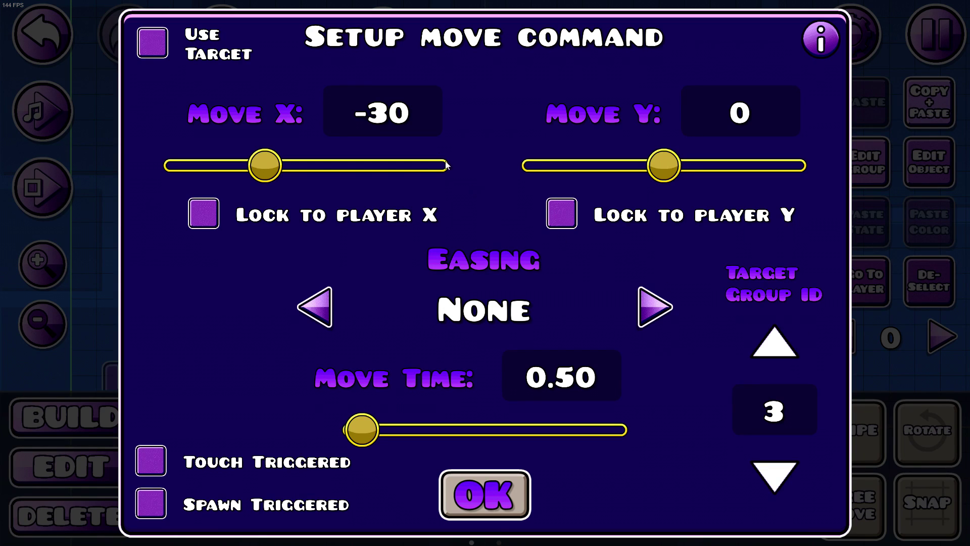
Step: Configure the fourth Move trigger with target group ID 4, Move Y 30 and Move X 0
{"action": "left_click", "coordinate": [773, 349]}
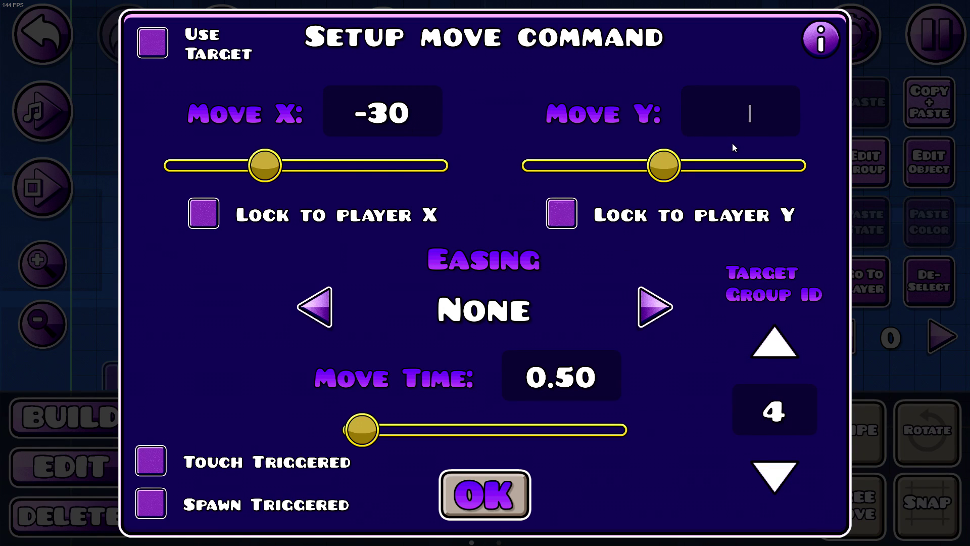
{"action": "type", "text": "30"}
{"action": "left_click", "coordinate": [412, 119]}
{"action": "key", "text": "BackSpace"}
{"action": "key", "text": "BackSpace"}
{"action": "key", "text": "BackSpace"}
{"action": "left_click", "coordinate": [490, 489]}
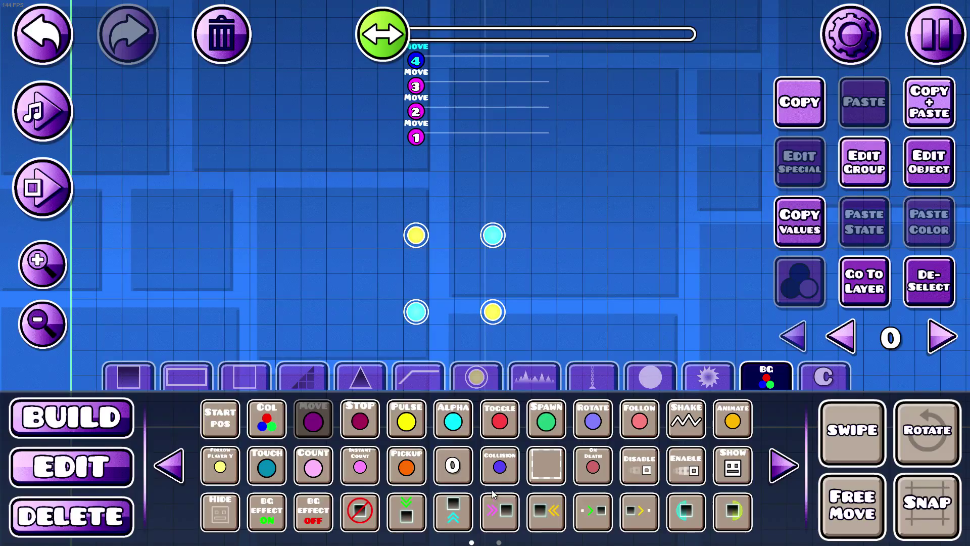
Step: Playtest the level twice from the start to check how the four orbs move
{"action": "key", "text": "Return"}
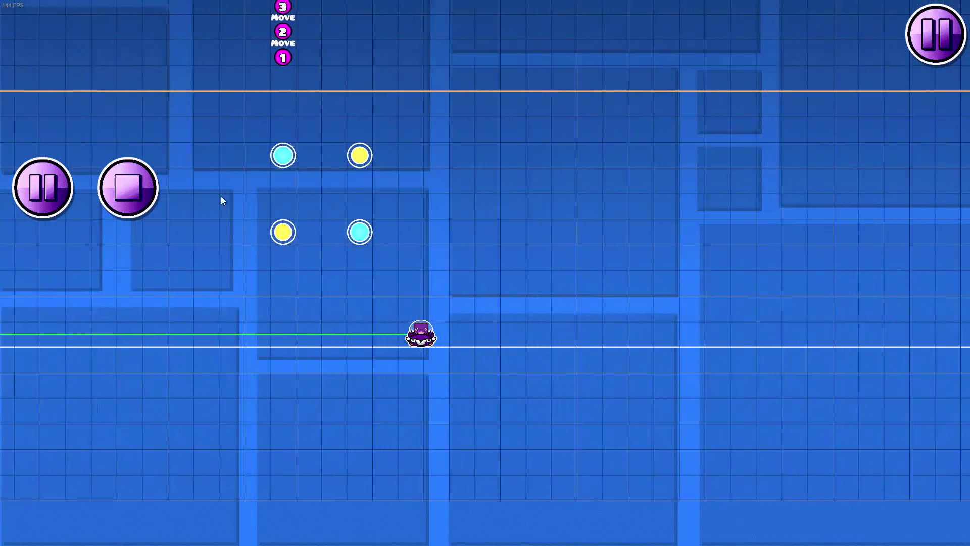
{"action": "key", "text": "Return"}
{"action": "left_click_drag", "start_coordinate": [298, 248], "coordinate": [499, 245]}
{"action": "left_click", "coordinate": [524, 151]}
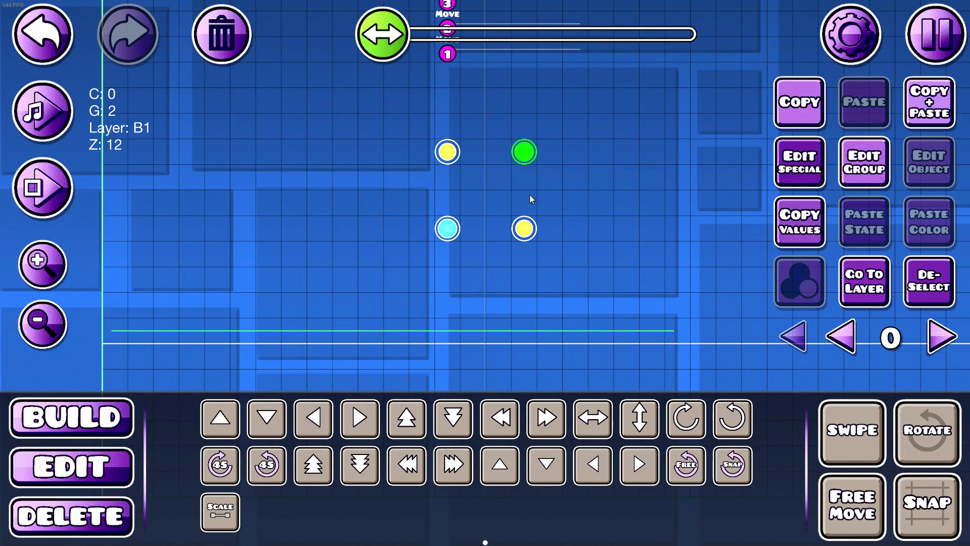
{"action": "key", "text": "Return"}
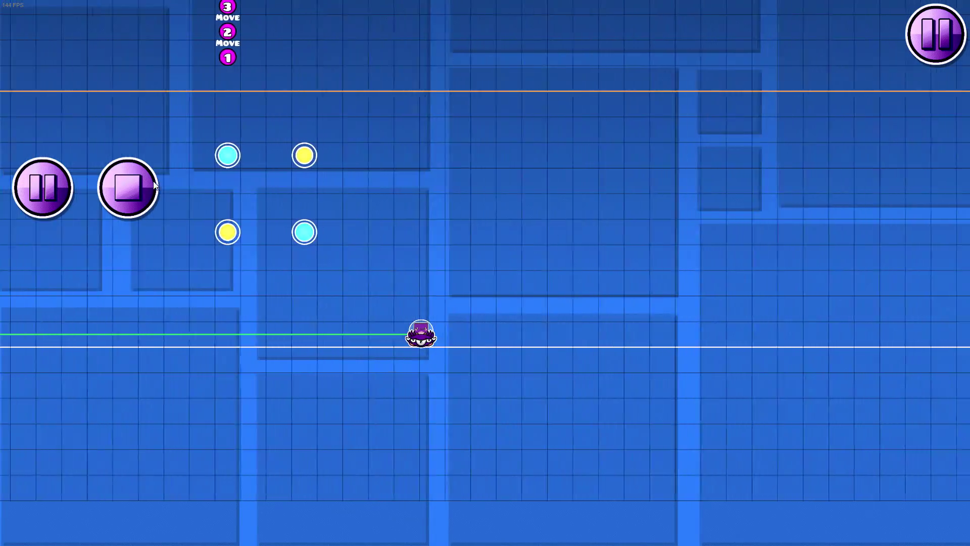
{"action": "key", "text": "Return"}
Step: Select the column of four Move triggers and shift it three grid squares to the left
{"action": "left_click_drag", "start_coordinate": [482, 180], "coordinate": [471, 287]}
{"action": "left_click_drag", "start_coordinate": [419, 200], "coordinate": [430, 76]}
{"action": "key", "text": "a"}
{"action": "key", "text": "a"}
{"action": "key", "text": "a"}
Step: Duplicate the four Move triggers, shift the copies six grid squares to the right, and deselect them
{"action": "key", "text": "ctrl+d"}
{"action": "key", "text": "d"}
{"action": "key", "text": "d"}
{"action": "key", "text": "d"}
{"action": "key", "text": "d"}
{"action": "key", "text": "d"}
{"action": "key", "text": "d"}
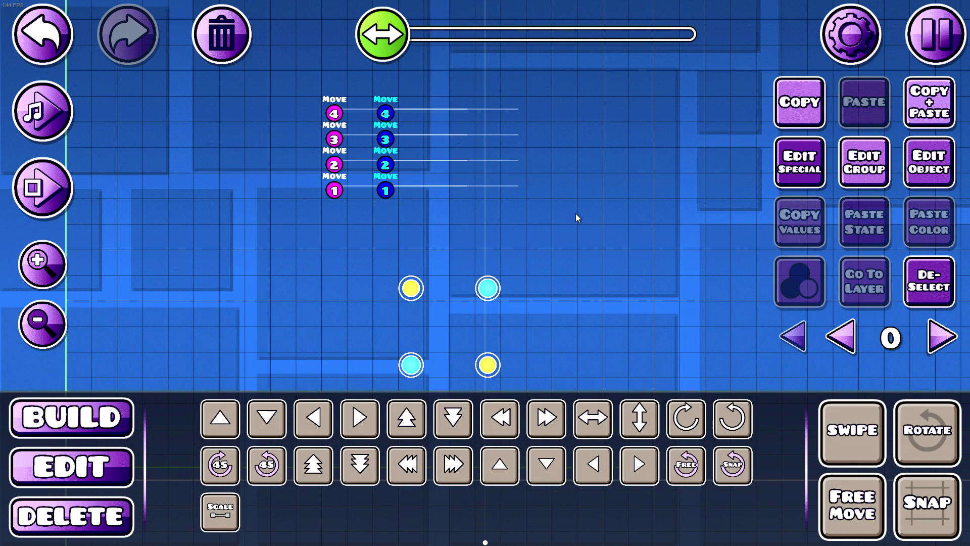
{"action": "left_click", "coordinate": [928, 283]}
Step: Set the target group ID to 4 for the lowest Move trigger in the copied column
{"action": "left_click_drag", "start_coordinate": [516, 226], "coordinate": [513, 232]}
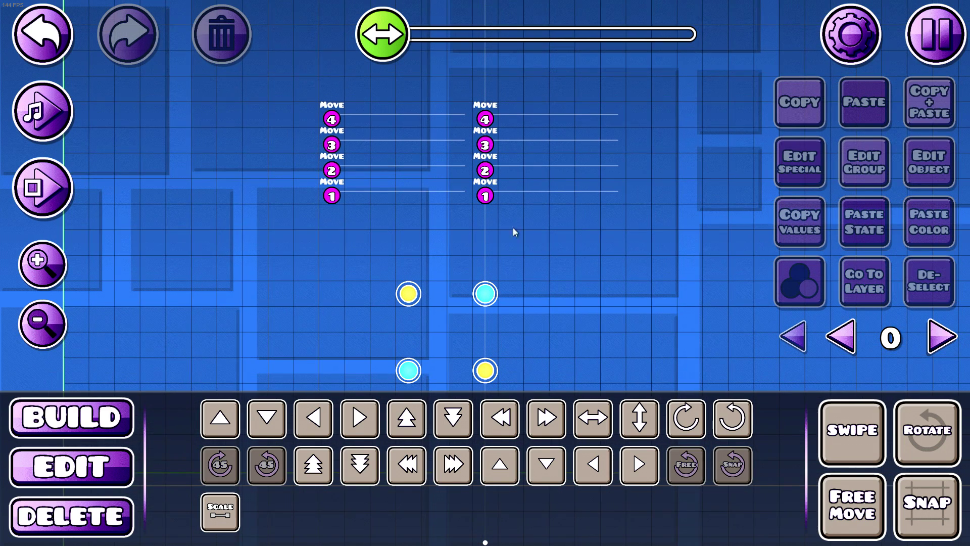
{"action": "left_click", "coordinate": [485, 196]}
{"action": "left_click", "coordinate": [924, 167]}
{"action": "key", "text": "Escape"}
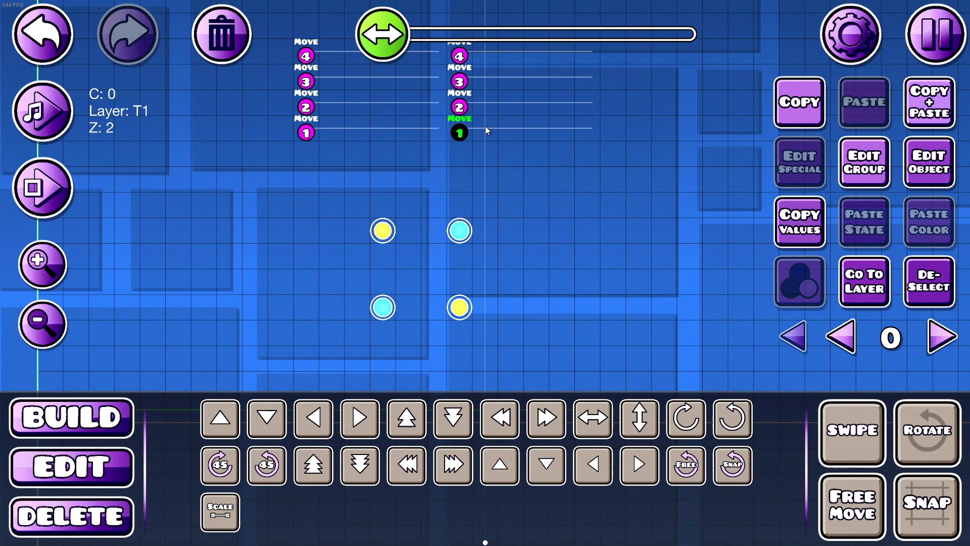
{"action": "left_click", "coordinate": [924, 167]}
{"action": "left_click", "coordinate": [774, 336]}
{"action": "left_click", "coordinate": [774, 336]}
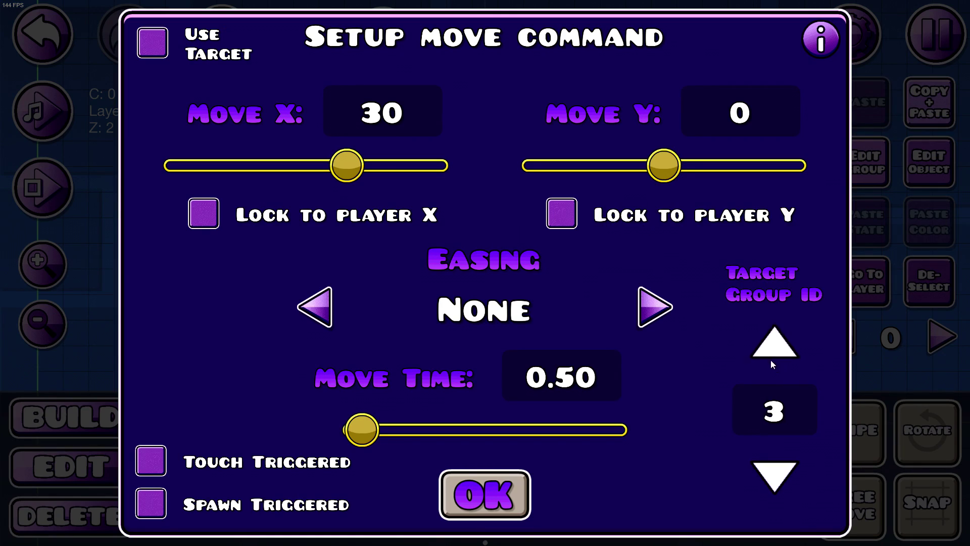
{"action": "left_click", "coordinate": [774, 336]}
{"action": "left_click", "coordinate": [485, 493]}
Step: Set the target group ID to 1 for the second Move trigger from the bottom of the copied column
{"action": "left_click", "coordinate": [461, 107]}
{"action": "left_click", "coordinate": [928, 166]}
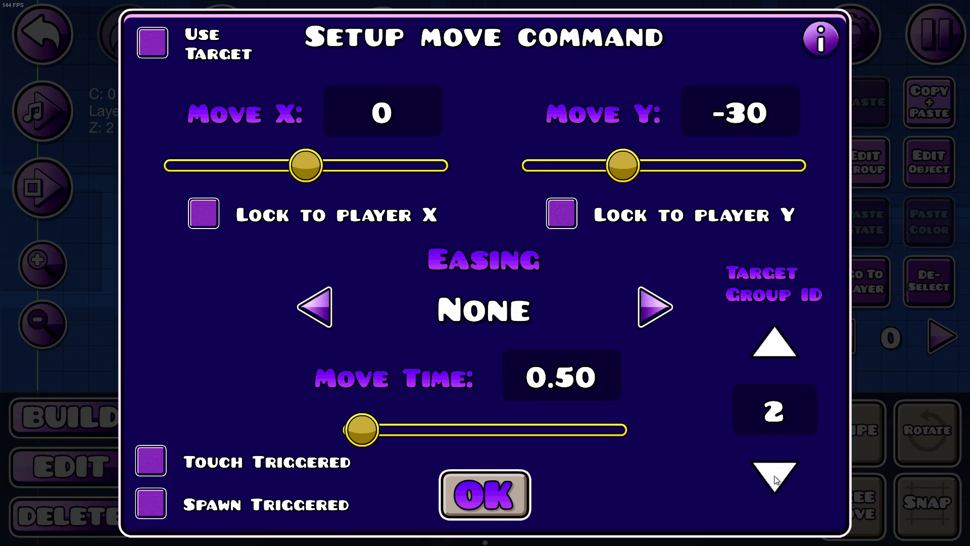
{"action": "left_click", "coordinate": [774, 473]}
{"action": "left_click", "coordinate": [485, 494]}
Step: Set the target group ID to 2 for the third Move trigger from the bottom of the copied column
{"action": "left_click", "coordinate": [460, 81]}
{"action": "left_click", "coordinate": [928, 161]}
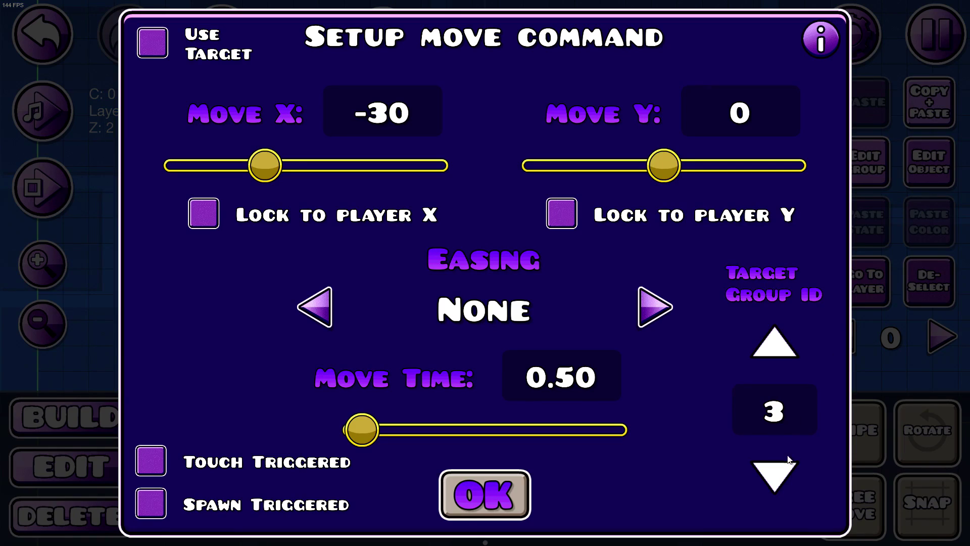
{"action": "left_click", "coordinate": [773, 473]}
{"action": "left_click", "coordinate": [485, 493]}
Step: Set the target group ID to 3 for the topmost Move trigger in the copied column
{"action": "scroll", "coordinate": [469, 149], "scroll_direction": "up", "scroll_amount": 2}
{"action": "left_click", "coordinate": [459, 140]}
{"action": "left_click", "coordinate": [929, 166]}
{"action": "left_click", "coordinate": [774, 472]}
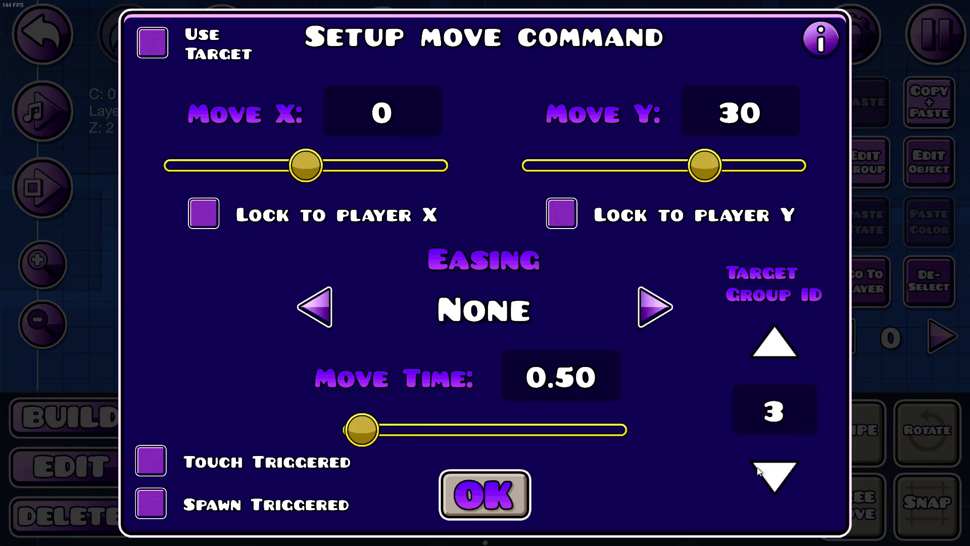
{"action": "left_click", "coordinate": [485, 493]}
Step: Playtest the level to check the orbs' movement through both trigger columns, and stop the playback
{"action": "scroll", "coordinate": [502, 234], "scroll_direction": "down", "scroll_amount": 1}
{"action": "scroll", "coordinate": [502, 234], "scroll_direction": "right", "scroll_amount": 1}
{"action": "left_click", "coordinate": [70, 189]}
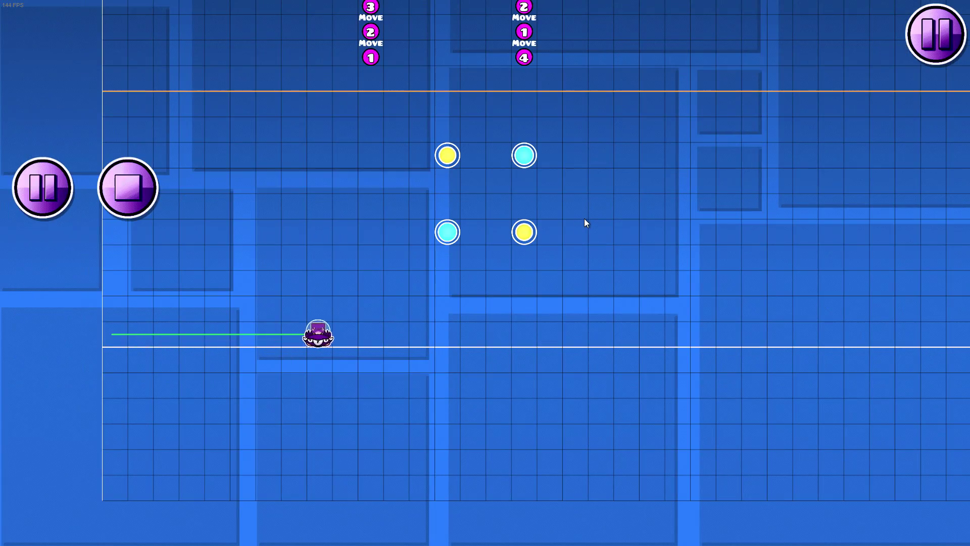
{"action": "left_click", "coordinate": [128, 188]}
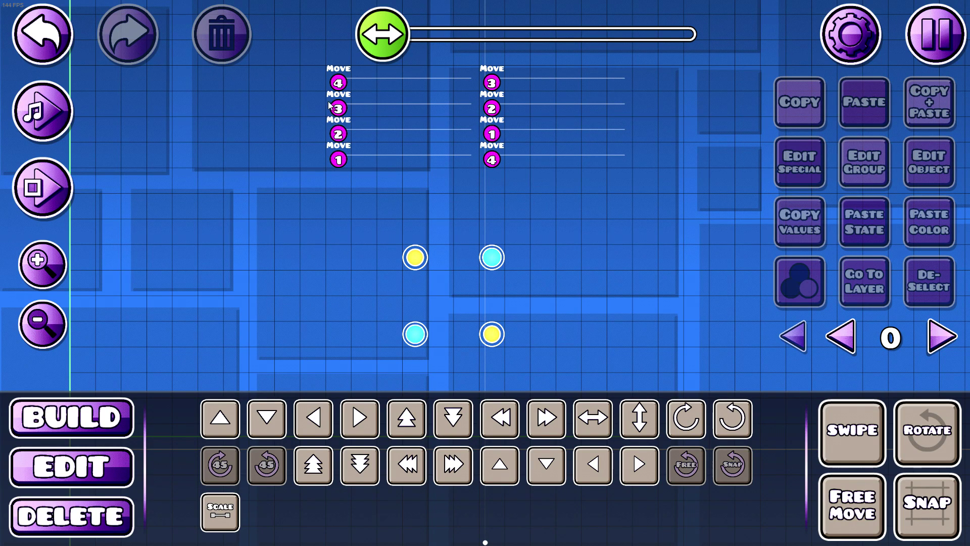
{"action": "left_click_drag", "start_coordinate": [323, 76], "coordinate": [535, 167]}
{"action": "left_click", "coordinate": [928, 281]}
{"action": "left_click_drag", "start_coordinate": [658, 234], "coordinate": [690, 239]}
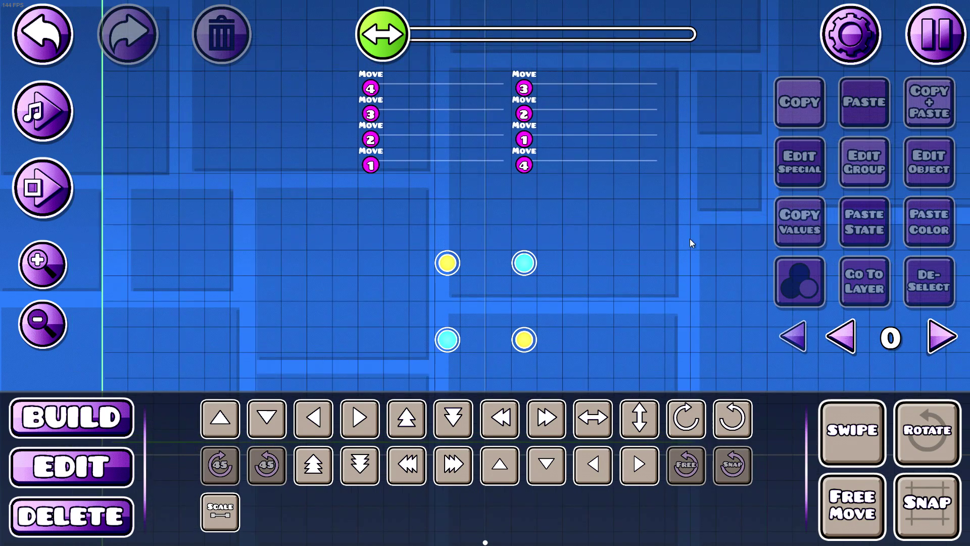
{"action": "left_click_drag", "start_coordinate": [558, 190], "coordinate": [525, 185]}
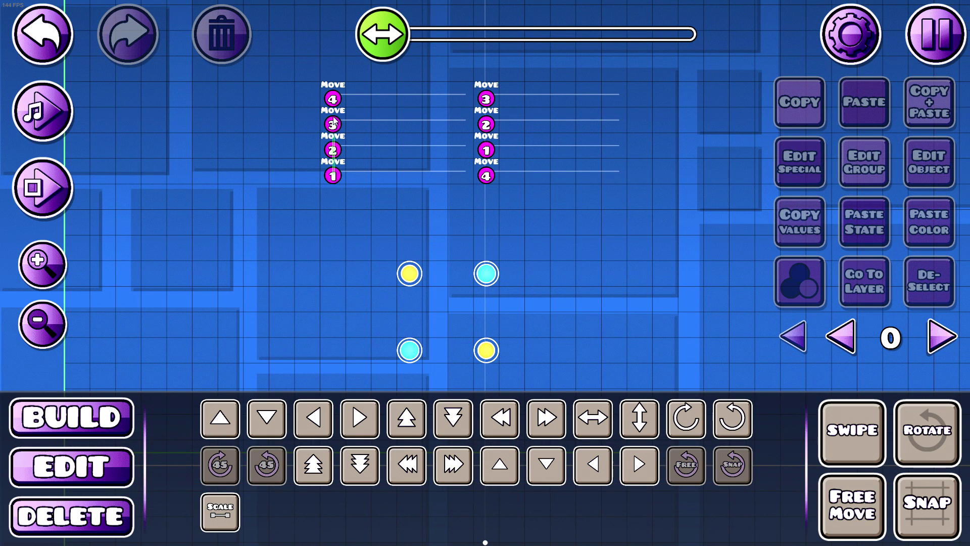
Step: Duplicate the first column of Move triggers and place the copy 12 blocks away as a third column after the second
{"action": "left_click_drag", "start_coordinate": [333, 117], "coordinate": [332, 92]}
{"action": "key", "text": "ctrl+d"}
{"action": "left_click", "coordinate": [457, 464]}
{"action": "left_click", "coordinate": [458, 464]}
{"action": "left_click", "coordinate": [458, 464]}
{"action": "key", "text": "a"}
{"action": "key", "text": "a"}
{"action": "key", "text": "a"}
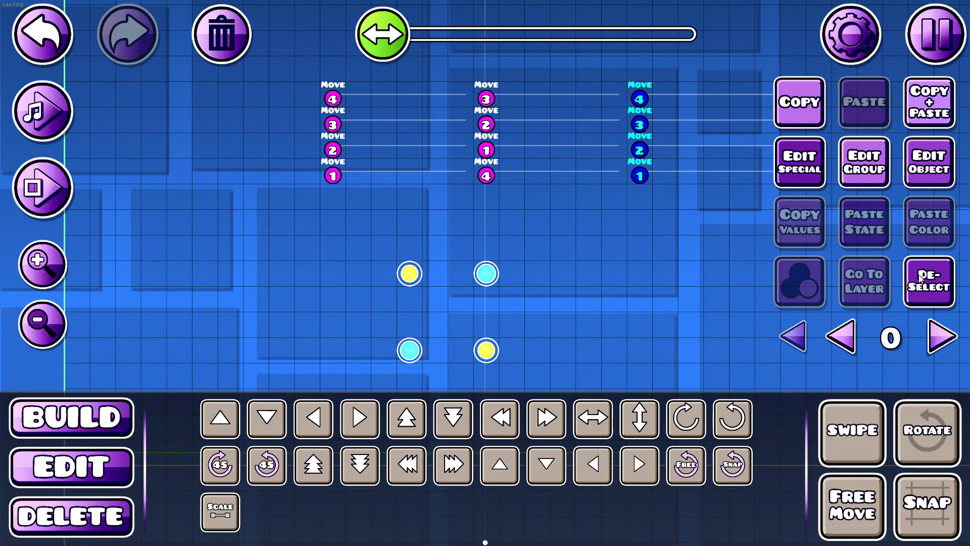
{"action": "left_click", "coordinate": [920, 278]}
Step: Set the move time to 0 for all four Move triggers in the third column
{"action": "left_click_drag", "start_coordinate": [637, 175], "coordinate": [647, 94]}
{"action": "left_click", "coordinate": [912, 173]}
{"action": "left_click_drag", "start_coordinate": [362, 429], "coordinate": [310, 425]}
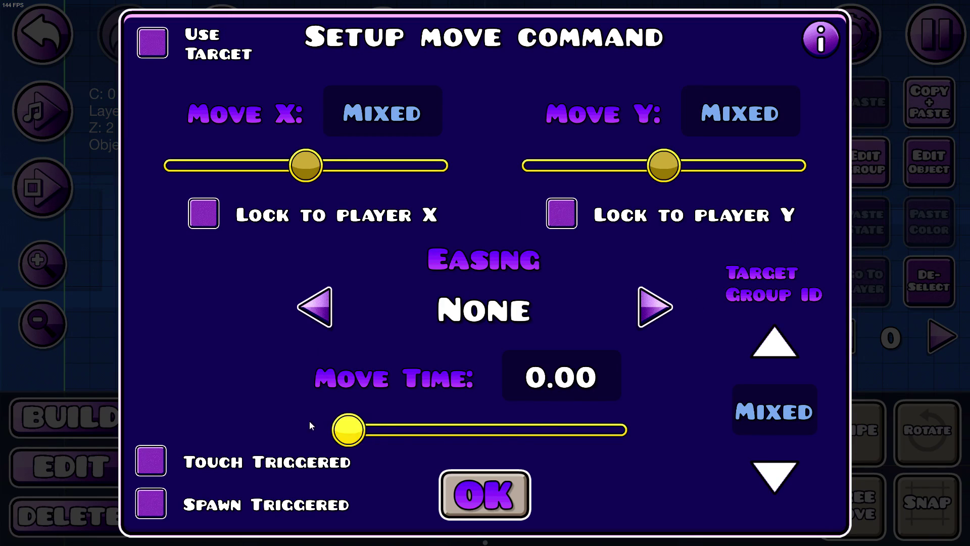
{"action": "left_click", "coordinate": [490, 495]}
{"action": "left_click", "coordinate": [907, 289]}
{"action": "left_click_drag", "start_coordinate": [597, 201], "coordinate": [571, 204]}
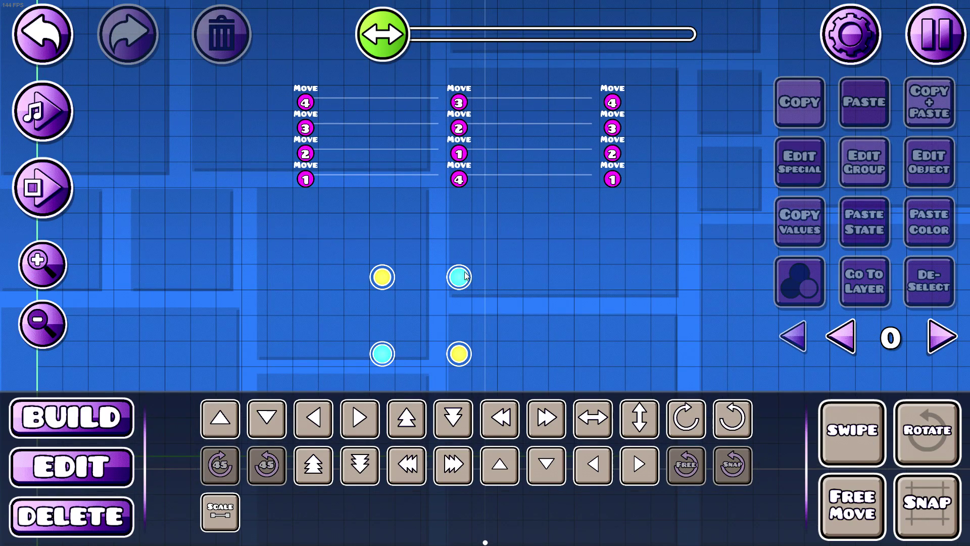
Step: Check the move settings of the bottom Move trigger in the third column
{"action": "left_click", "coordinate": [616, 175]}
{"action": "left_click", "coordinate": [910, 170]}
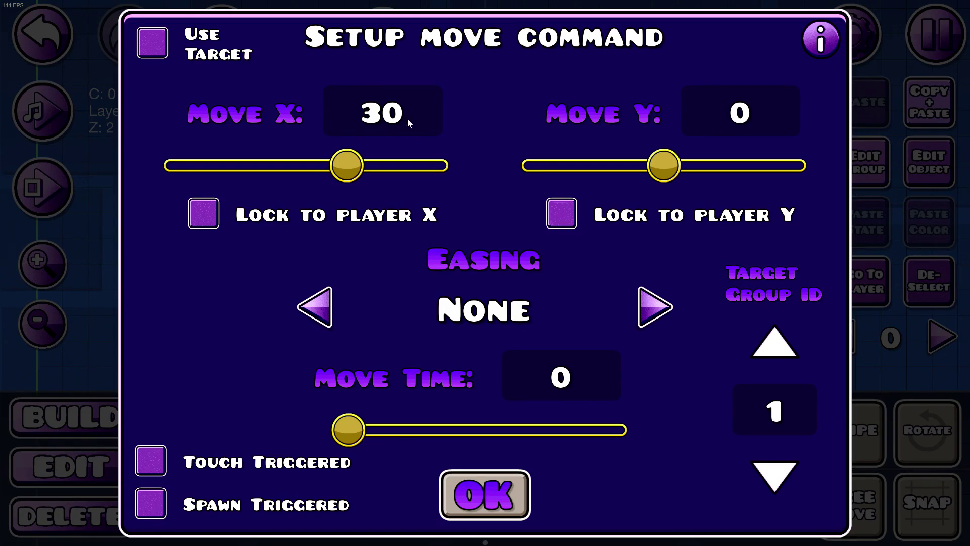
{"action": "left_click", "coordinate": [475, 487]}
{"action": "left_click", "coordinate": [913, 283]}
Step: Shift all three columns of Move triggers five blocks toward the level start
{"action": "left_click_drag", "start_coordinate": [535, 299], "coordinate": [505, 213]}
{"action": "left_click_drag", "start_coordinate": [579, 143], "coordinate": [641, 259]}
{"action": "left_click_drag", "start_coordinate": [295, 232], "coordinate": [697, 89]}
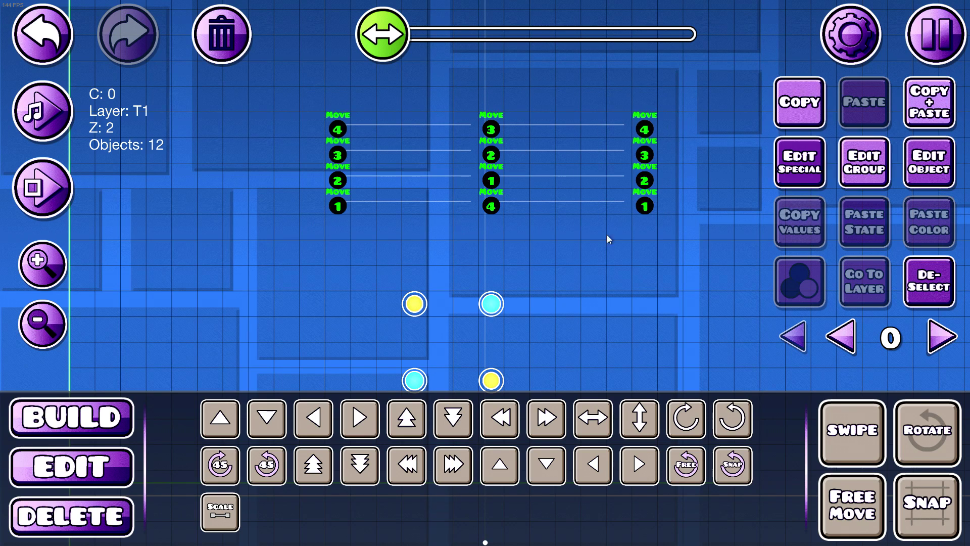
{"action": "key", "text": "a"}
{"action": "key", "text": "a"}
{"action": "key", "text": "a"}
{"action": "key", "text": "a"}
{"action": "key", "text": "a"}
Step: Duplicate the three Move trigger columns and place the copied set just after the originals
{"action": "key", "text": "ctrl+d"}
{"action": "left_click", "coordinate": [453, 468]}
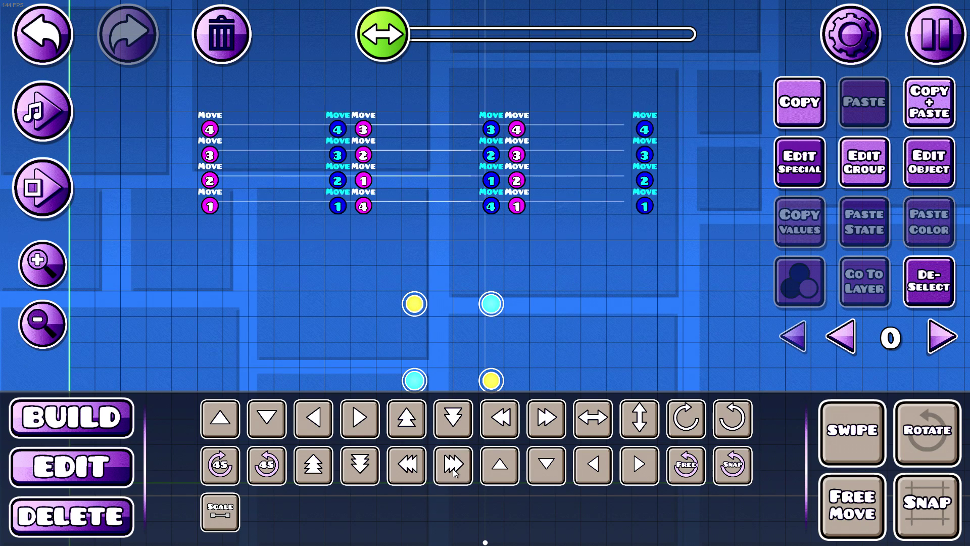
{"action": "left_click", "coordinate": [452, 468]}
{"action": "left_click", "coordinate": [453, 468]}
{"action": "key", "text": "a"}
{"action": "key", "text": "a"}
{"action": "key", "text": "a"}
{"action": "key", "text": "d"}
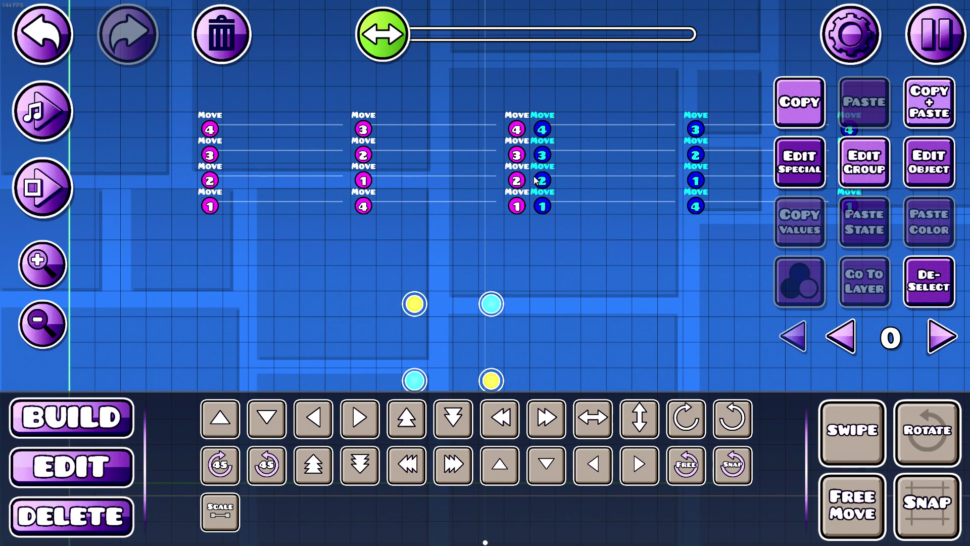
Step: Bring the copied set onto the original third column's position and nudge that third column slightly ahead of the copy's first column
{"action": "left_click_drag", "start_coordinate": [512, 119], "coordinate": [530, 242]}
{"action": "key", "text": "a"}
{"action": "left_click", "coordinate": [930, 284]}
{"action": "left_click_drag", "start_coordinate": [489, 96], "coordinate": [506, 146]}
{"action": "key", "text": "shift+d"}
{"action": "key", "text": "shift+d"}
{"action": "key", "text": "shift+d"}
{"action": "key", "text": "shift+d"}
{"action": "key", "text": "shift+d"}
{"action": "key", "text": "shift+d"}
{"action": "key", "text": "shift+d"}
{"action": "key", "text": "shift+d"}
{"action": "key", "text": "shift+d"}
{"action": "key", "text": "shift+d"}
{"action": "left_click", "coordinate": [928, 295]}
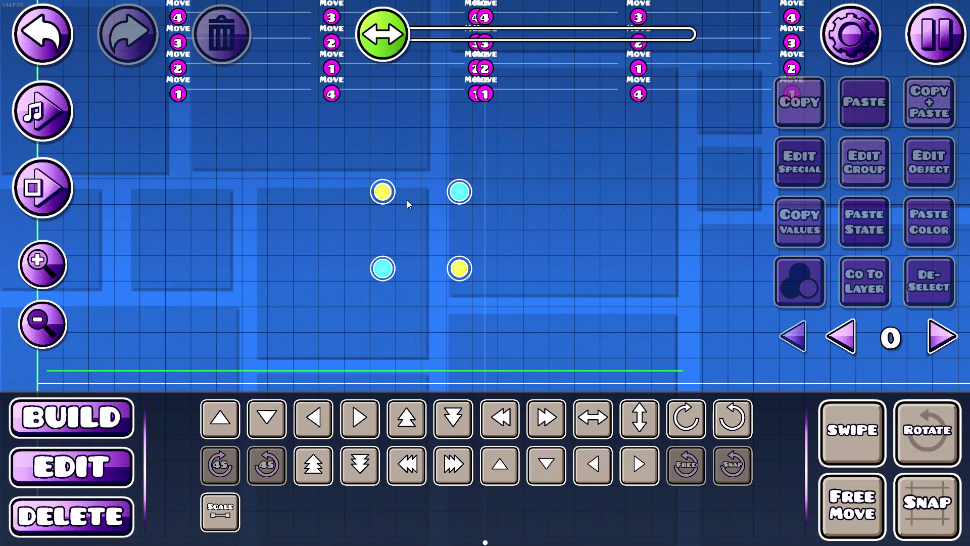
Step: Playtest the level to check how the orbs cycle through the repeated trigger columns, and stop the playback
{"action": "left_click", "coordinate": [21, 192]}
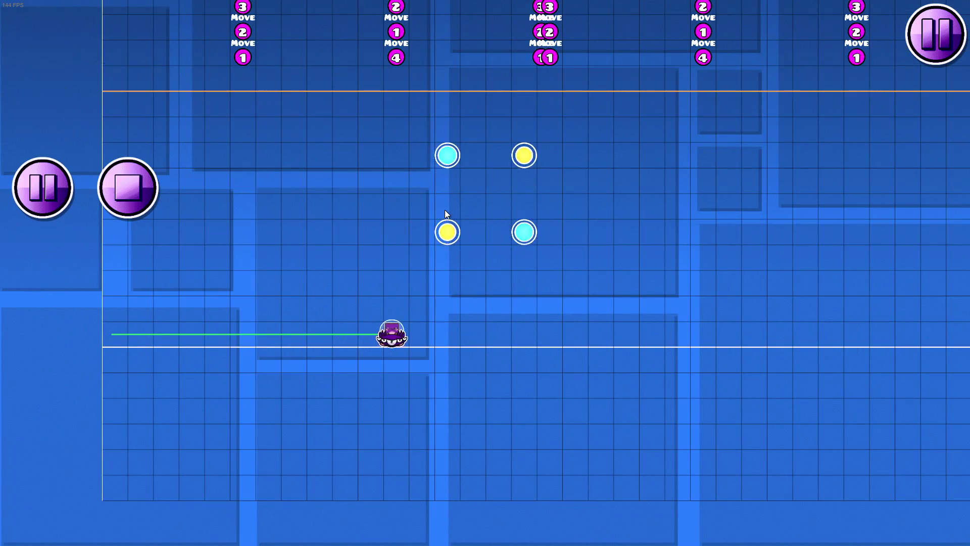
{"action": "left_click", "coordinate": [146, 191]}
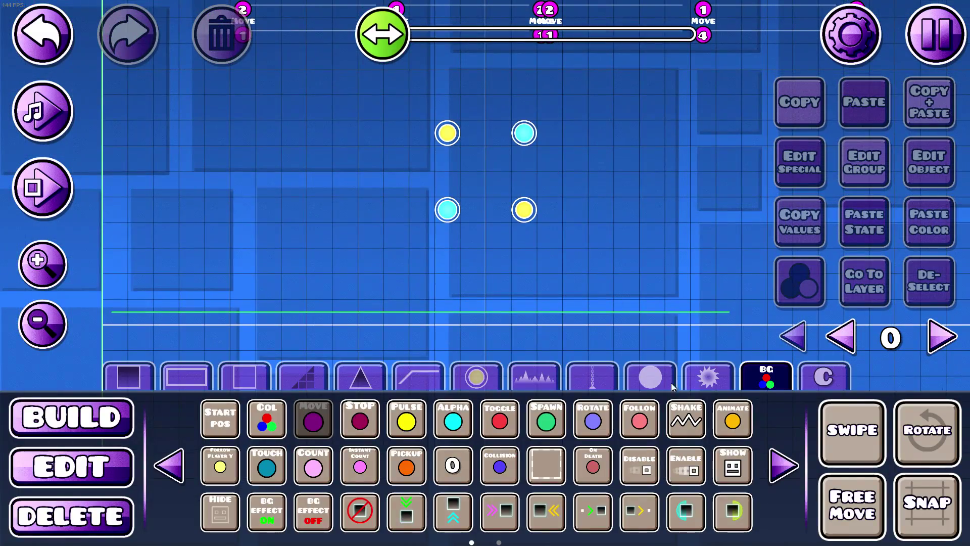
Step: Place an orange single-arrow speed portal several blocks before the orb square
{"action": "left_click", "coordinate": [476, 377]}
{"action": "left_click", "coordinate": [168, 464]}
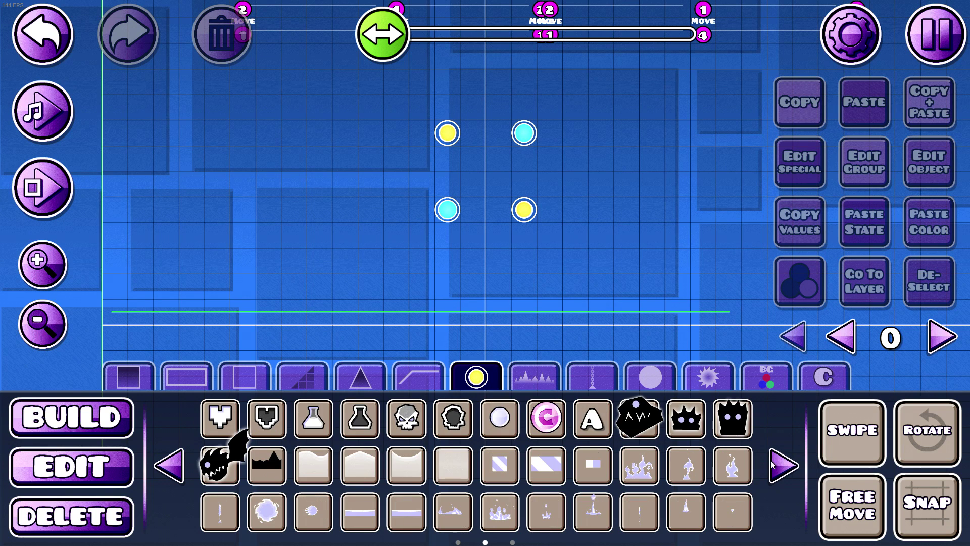
{"action": "left_click", "coordinate": [168, 463]}
{"action": "left_click", "coordinate": [453, 505]}
{"action": "left_click", "coordinate": [269, 184]}
{"action": "left_click_drag", "start_coordinate": [536, 253], "coordinate": [544, 310]}
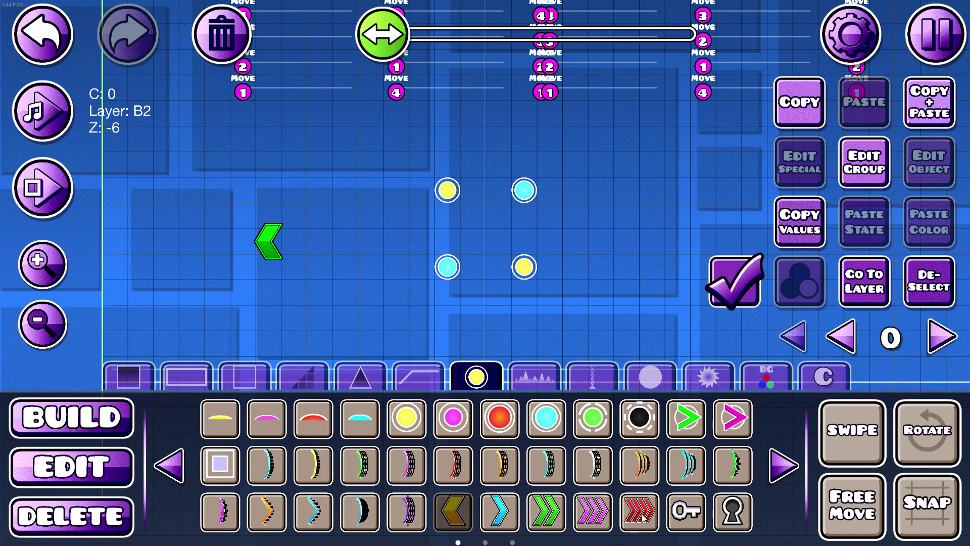
Step: Place a red four-arrow speed portal after the orange one and shift it three blocks toward the orbs
{"action": "left_click", "coordinate": [642, 516]}
{"action": "left_click", "coordinate": [357, 244]}
{"action": "key", "text": "d"}
{"action": "key", "text": "d"}
{"action": "key", "text": "d"}
{"action": "key", "text": "d"}
{"action": "key", "text": "a"}
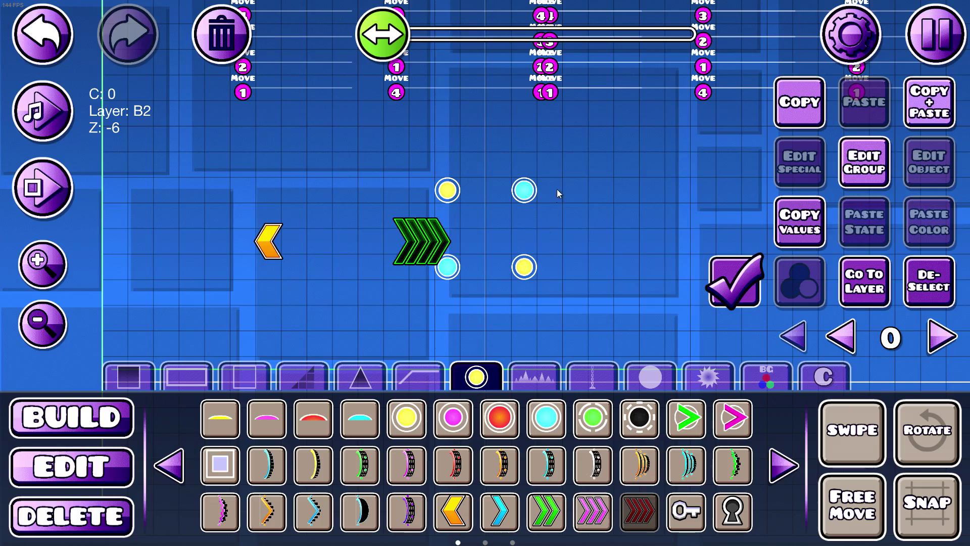
{"action": "left_click_drag", "start_coordinate": [681, 137], "coordinate": [454, 217]}
{"action": "left_click", "coordinate": [917, 283]}
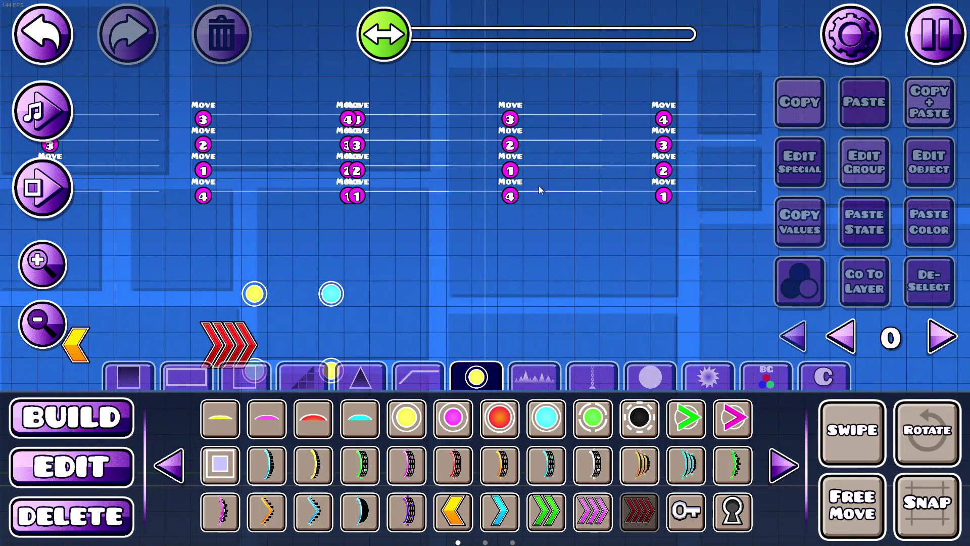
Step: Delete the red and the orange speed portals
{"action": "left_click_drag", "start_coordinate": [657, 177], "coordinate": [560, 172]}
{"action": "left_click_drag", "start_coordinate": [329, 215], "coordinate": [538, 138]}
{"action": "key", "text": "3"}
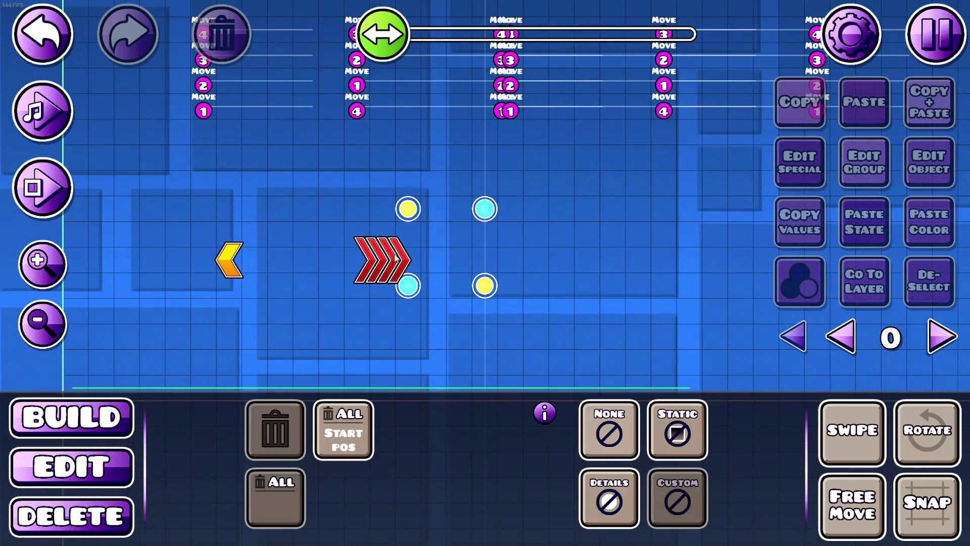
{"action": "left_click", "coordinate": [383, 260]}
{"action": "left_click", "coordinate": [229, 259]}
Step: Delete the duplicated Move triggers so only three columns of four remain
{"action": "left_click_drag", "start_coordinate": [559, 172], "coordinate": [391, 263]}
{"action": "key", "text": "2"}
{"action": "left_click_drag", "start_coordinate": [691, 196], "coordinate": [353, 109]}
{"action": "key", "text": "Delete"}
Step: Move the second and third Move trigger columns next to the first so all three stand side by side
{"action": "left_click_drag", "start_coordinate": [318, 204], "coordinate": [335, 129]}
{"action": "left_click_drag", "start_coordinate": [335, 130], "coordinate": [542, 133]}
{"action": "left_click", "coordinate": [923, 502]}
{"action": "left_click_drag", "start_coordinate": [550, 193], "coordinate": [438, 193]}
{"action": "left_click_drag", "start_coordinate": [400, 125], "coordinate": [398, 217]}
{"action": "key", "text": "a"}
{"action": "key", "text": "a"}
{"action": "key", "text": "a"}
{"action": "key", "text": "a"}
{"action": "key", "text": "a"}
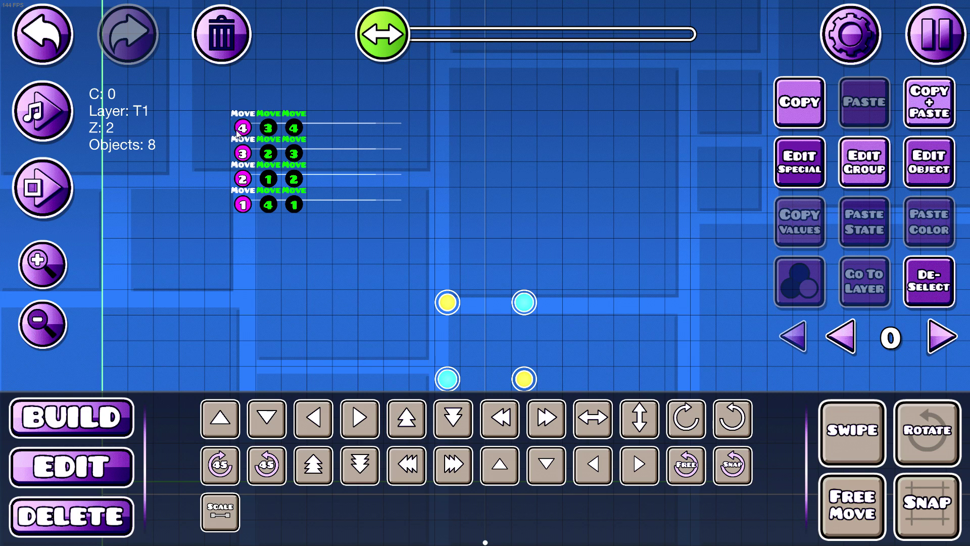
Step: Move all three columns of Move triggers eight blocks away from the level start, above the orb square
{"action": "left_click_drag", "start_coordinate": [236, 129], "coordinate": [248, 215]}
{"action": "left_click", "coordinate": [916, 273]}
{"action": "scroll", "coordinate": [411, 233], "scroll_direction": "up", "scroll_amount": 2}
{"action": "key", "text": "ctrl+a"}
{"action": "key", "text": "d"}
{"action": "key", "text": "d"}
{"action": "key", "text": "d"}
{"action": "key", "text": "d"}
{"action": "key", "text": "d"}
{"action": "key", "text": "d"}
{"action": "key", "text": "d"}
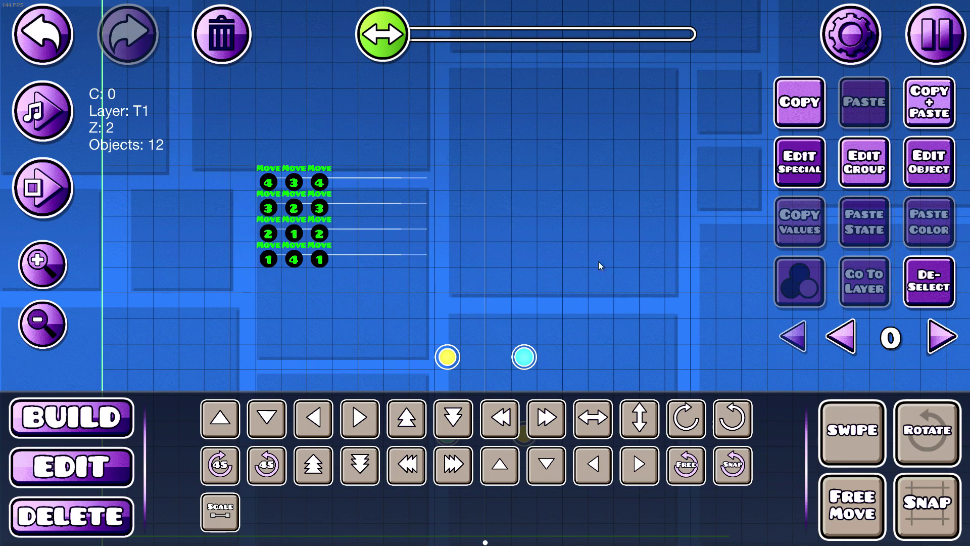
{"action": "key", "text": "d"}
{"action": "left_click", "coordinate": [621, 277]}
Step: Place a Spawn trigger directly above each of the three Move trigger columns
{"action": "key", "text": "1"}
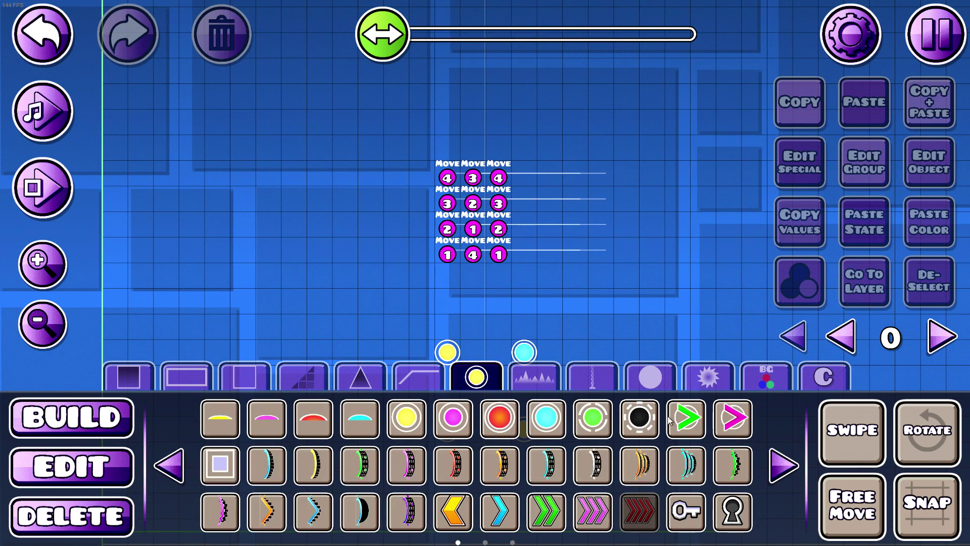
{"action": "left_click", "coordinate": [767, 380]}
{"action": "left_click", "coordinate": [544, 426]}
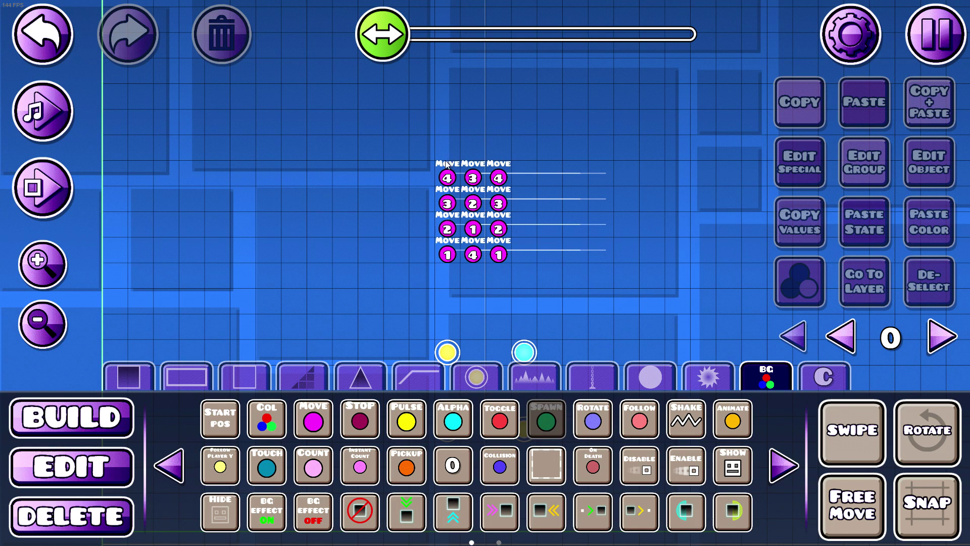
{"action": "left_click", "coordinate": [448, 152]}
{"action": "left_click", "coordinate": [473, 152]}
{"action": "left_click", "coordinate": [498, 153]}
{"action": "left_click_drag", "start_coordinate": [501, 194], "coordinate": [456, 201]}
Step: Add group ID 5 to the Spawn trigger and four Move triggers of the first column
{"action": "key", "text": "2"}
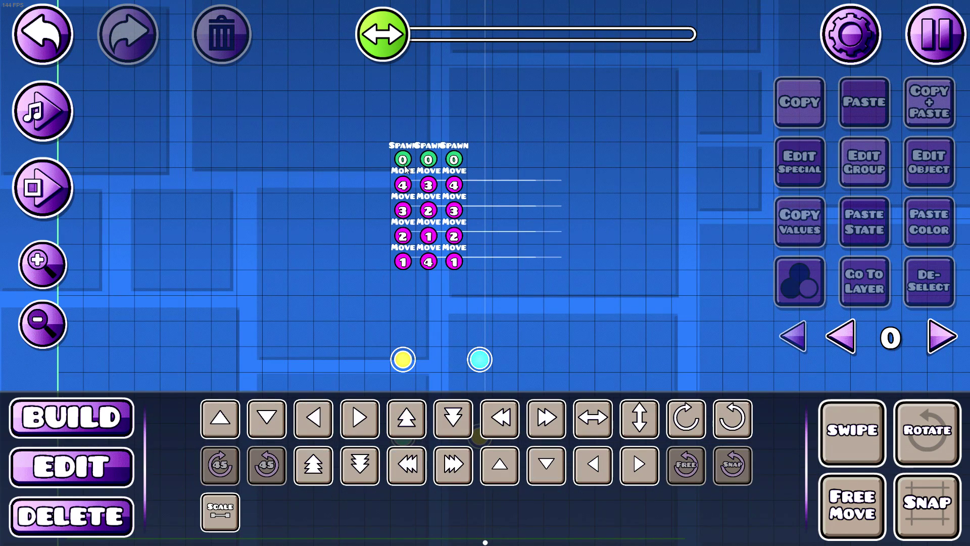
{"action": "left_click_drag", "start_coordinate": [402, 159], "coordinate": [404, 267]}
{"action": "left_click", "coordinate": [858, 173]}
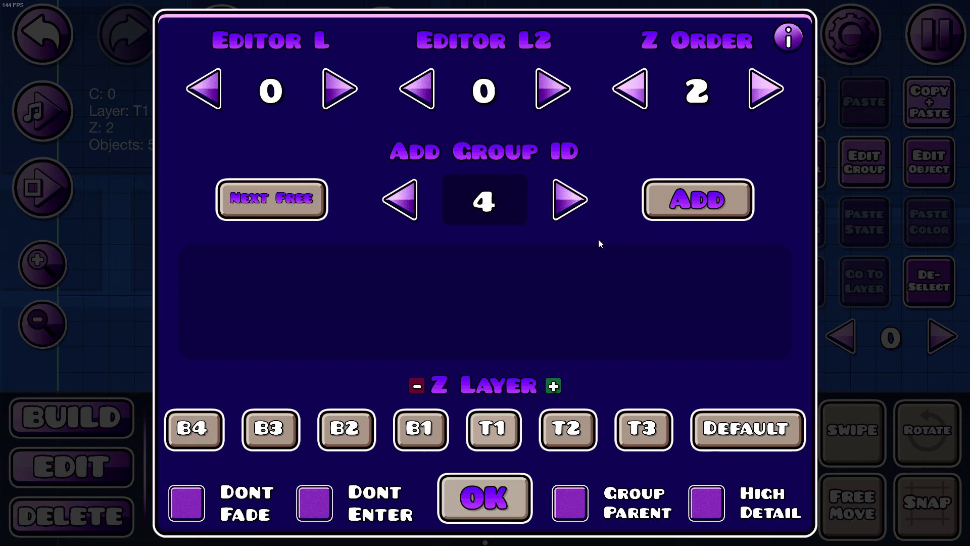
{"action": "left_click", "coordinate": [570, 197]}
{"action": "left_click", "coordinate": [697, 197]}
{"action": "left_click", "coordinate": [503, 501]}
Step: Add group ID 6 to the Spawn trigger and four Move triggers of the second column
{"action": "left_click", "coordinate": [428, 157]}
{"action": "left_click_drag", "start_coordinate": [429, 157], "coordinate": [430, 266]}
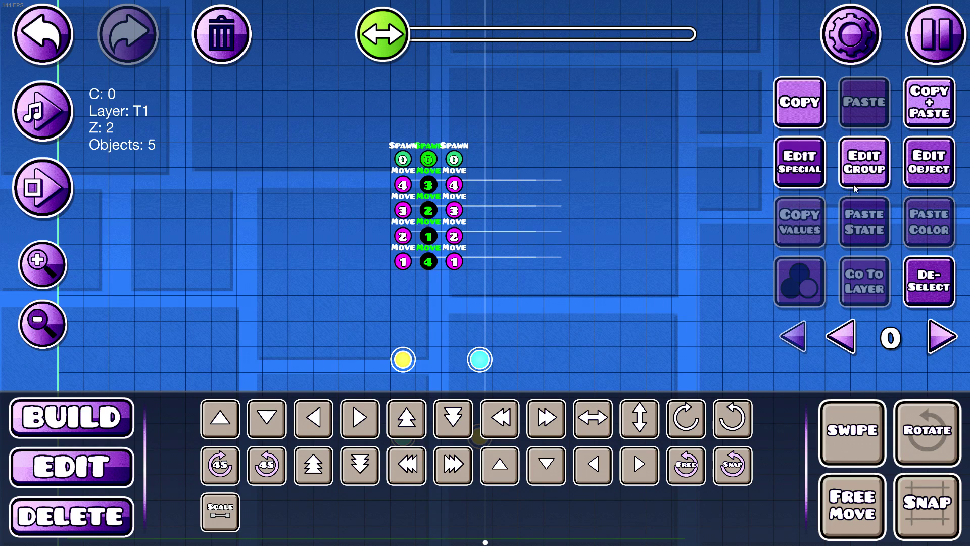
{"action": "left_click", "coordinate": [864, 162]}
{"action": "left_click", "coordinate": [569, 197]}
{"action": "left_click", "coordinate": [697, 197]}
{"action": "left_click", "coordinate": [503, 500]}
Step: Add group ID 7 to the Spawn trigger and four Move triggers of the third column
{"action": "left_click", "coordinate": [454, 159]}
{"action": "left_click_drag", "start_coordinate": [454, 157], "coordinate": [456, 266]}
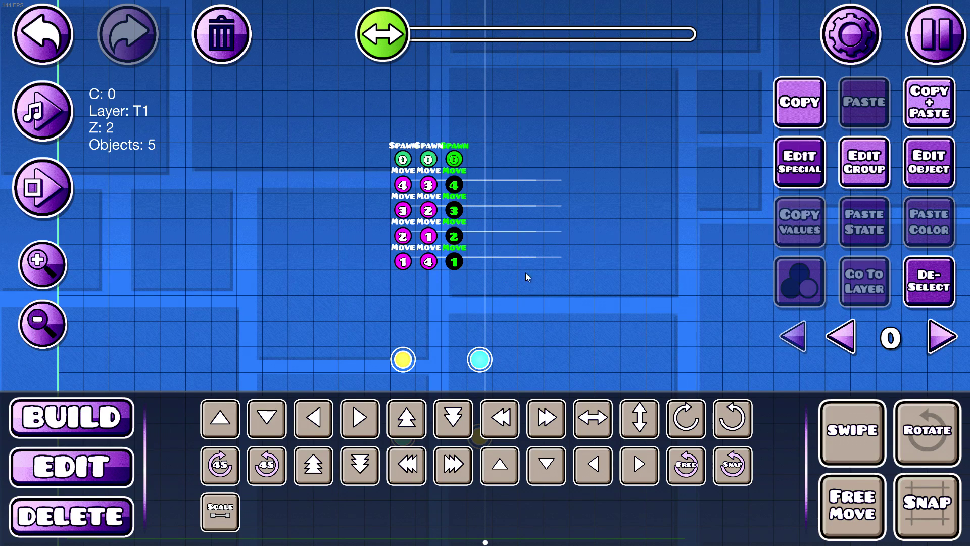
{"action": "left_click", "coordinate": [858, 169]}
{"action": "left_click", "coordinate": [569, 198]}
{"action": "left_click", "coordinate": [698, 198]}
{"action": "left_click", "coordinate": [493, 498]}
{"action": "key", "text": "alt+d"}
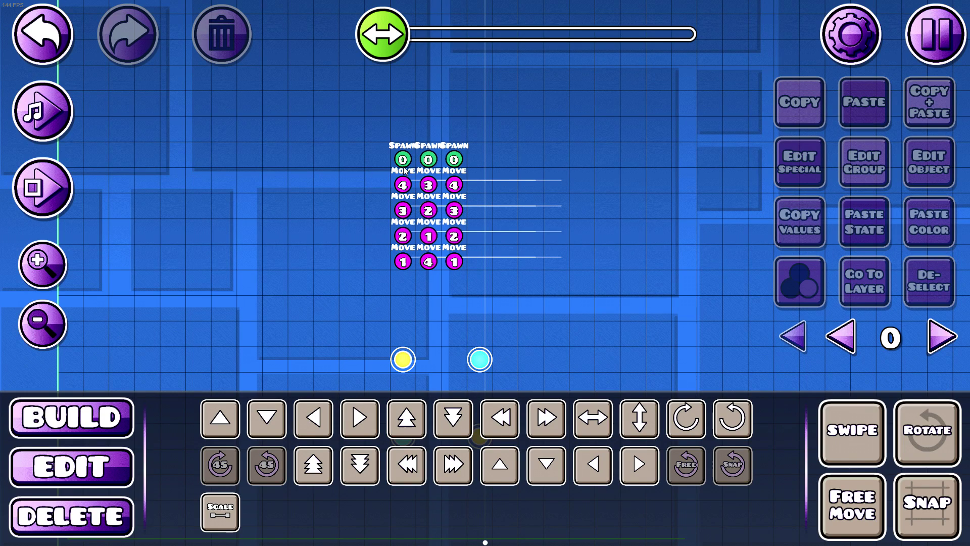
Step: Set the Spawn trigger above the first column to spawn group 6 with a delay of 0.5
{"action": "left_click", "coordinate": [429, 183]}
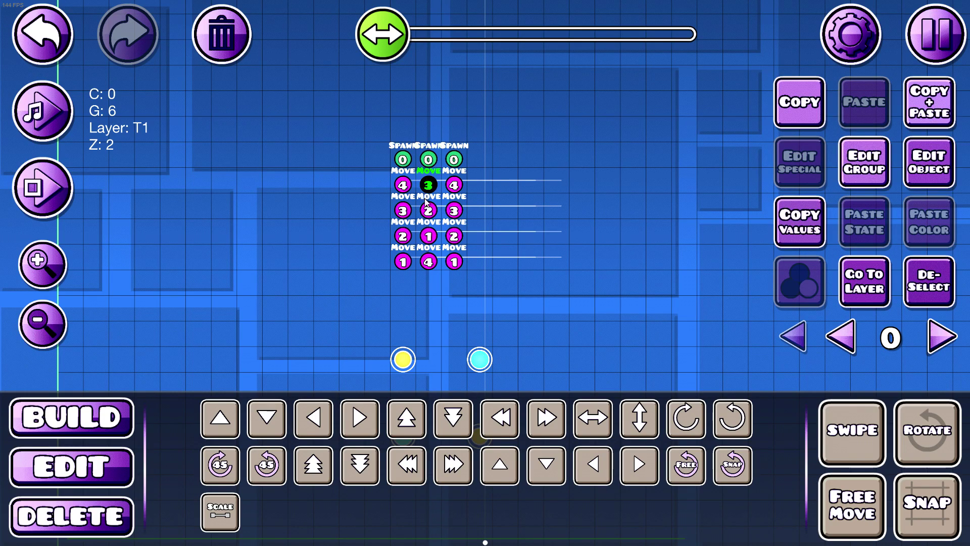
{"action": "left_click", "coordinate": [428, 236]}
{"action": "left_click", "coordinate": [403, 160]}
{"action": "left_click", "coordinate": [927, 169]}
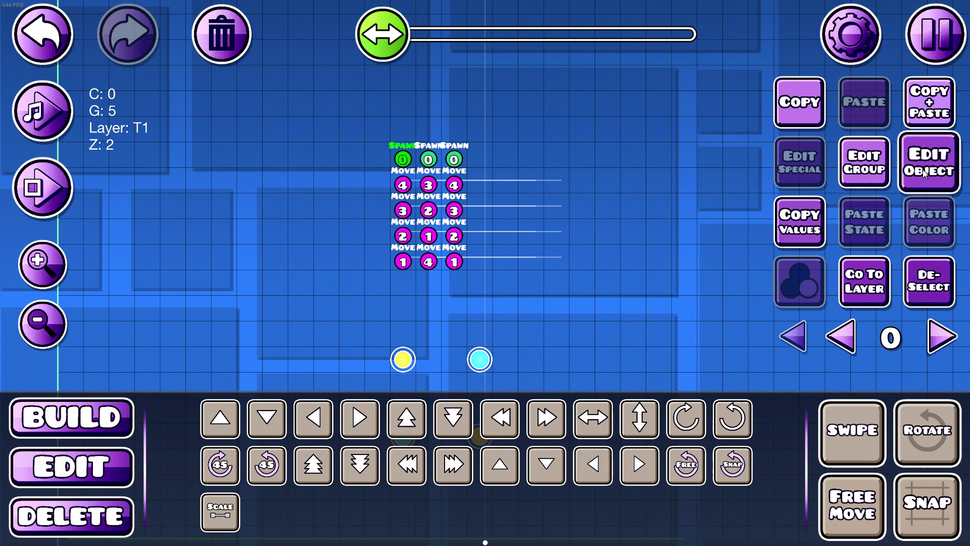
{"action": "type", "text": "6"}
{"action": "left_click", "coordinate": [568, 301]}
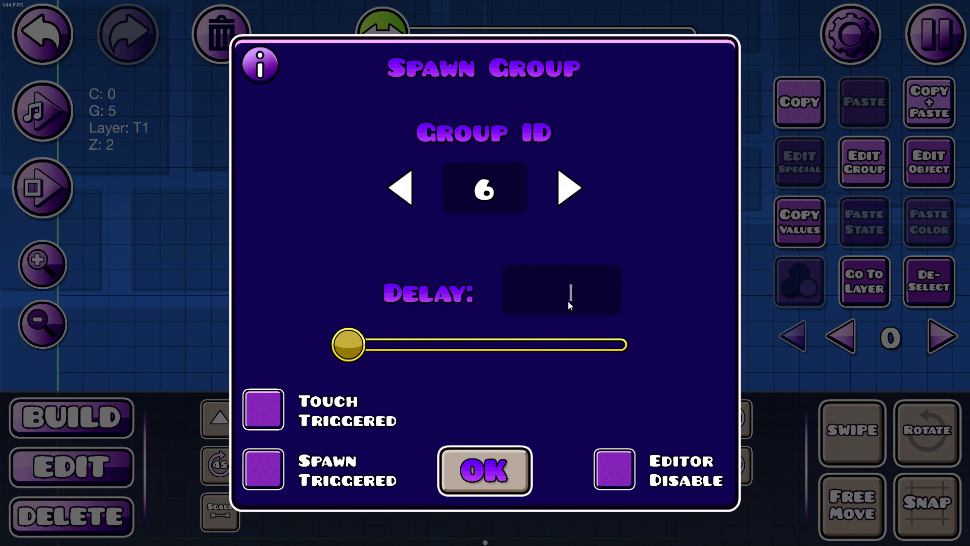
{"action": "type", "text": "0.5"}
{"action": "left_click", "coordinate": [484, 470]}
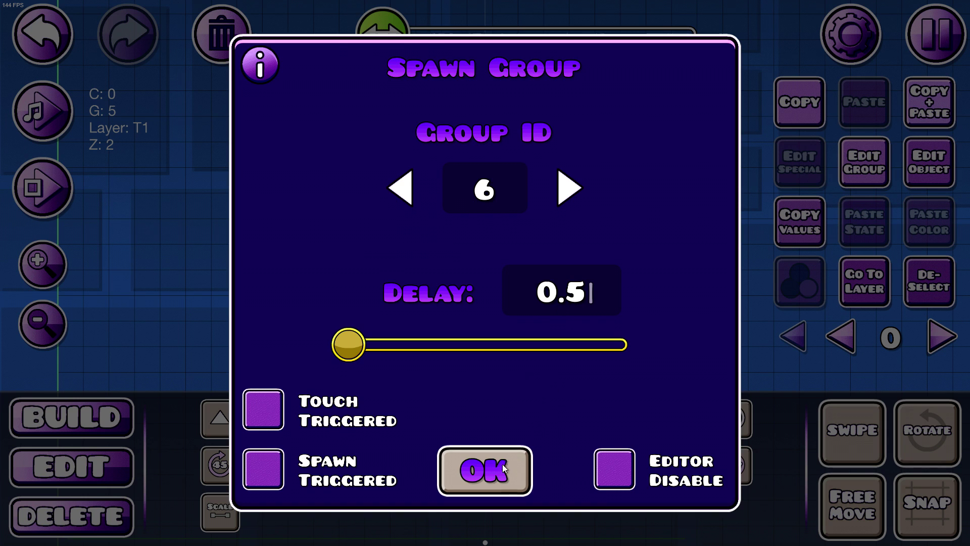
Step: Check the move time of the topmost Move trigger in the first column
{"action": "left_click", "coordinate": [900, 187]}
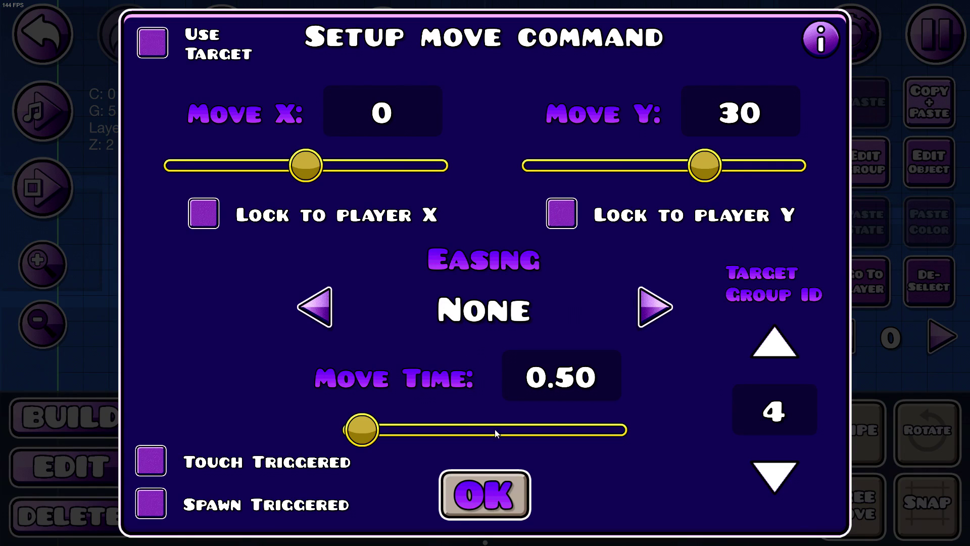
{"action": "left_click", "coordinate": [525, 477]}
{"action": "left_click", "coordinate": [917, 296]}
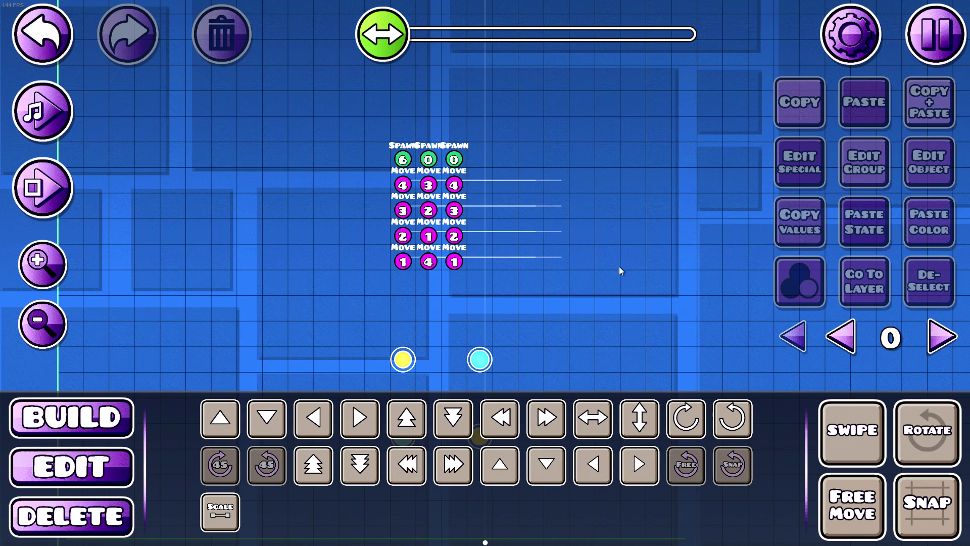
Step: Set the Spawn trigger above the second column to spawn group 7 with a delay of 0.5
{"action": "left_click", "coordinate": [475, 172]}
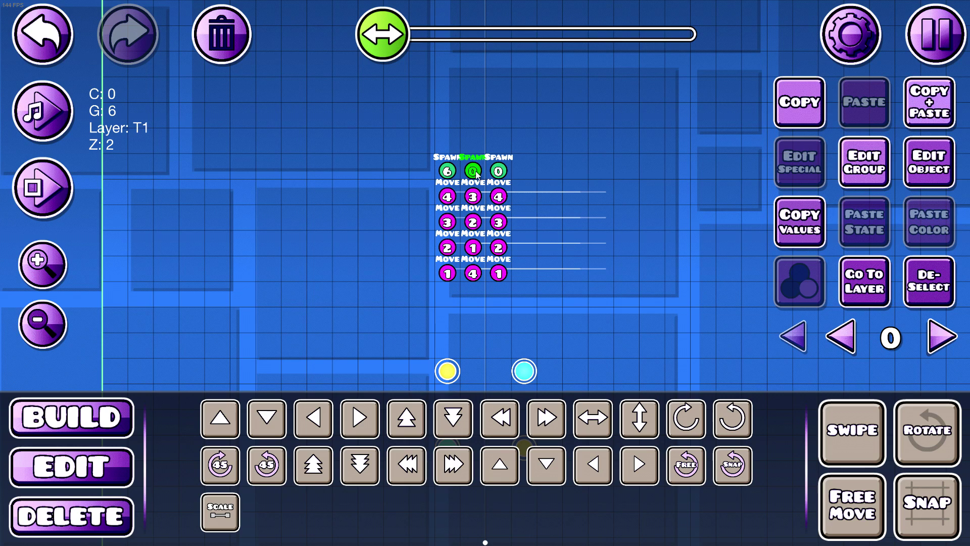
{"action": "left_click", "coordinate": [501, 195]}
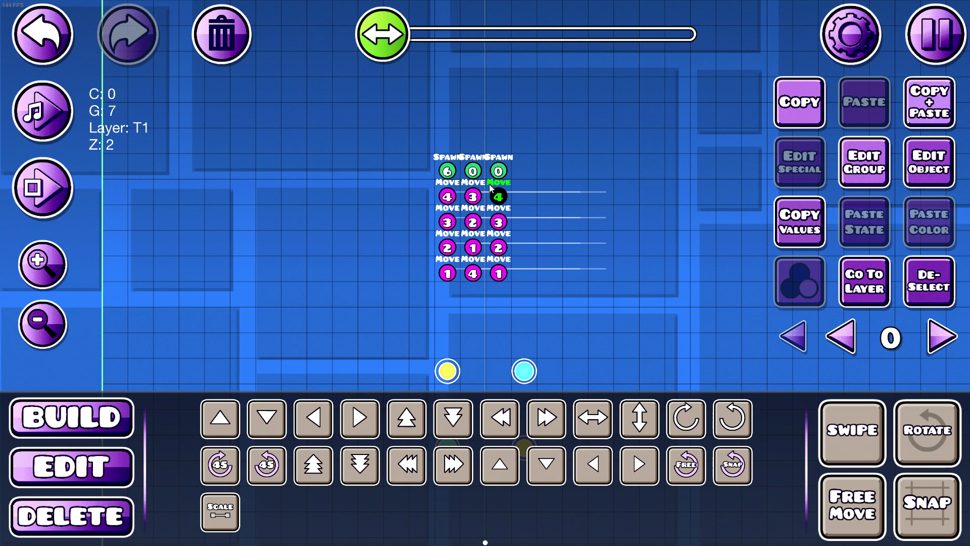
{"action": "left_click", "coordinate": [474, 172]}
{"action": "left_click", "coordinate": [927, 166]}
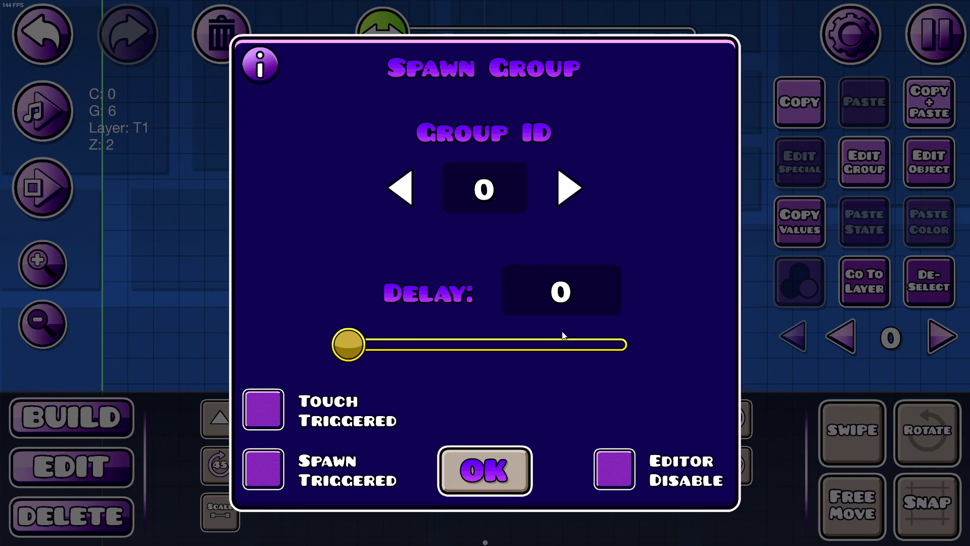
{"action": "left_click", "coordinate": [505, 190]}
{"action": "type", "text": "7"}
{"action": "left_click", "coordinate": [563, 293]}
{"action": "type", "text": "0."}
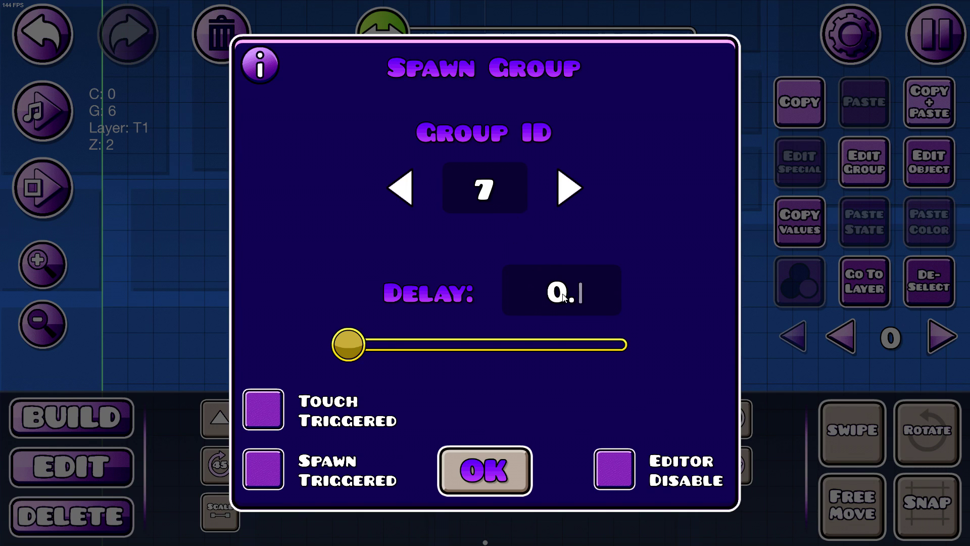
{"action": "type", "text": "5"}
{"action": "left_click", "coordinate": [499, 455]}
Step: Set the Spawn trigger above the third column to spawn group 5 with a delay of 0.5
{"action": "left_click", "coordinate": [502, 173]}
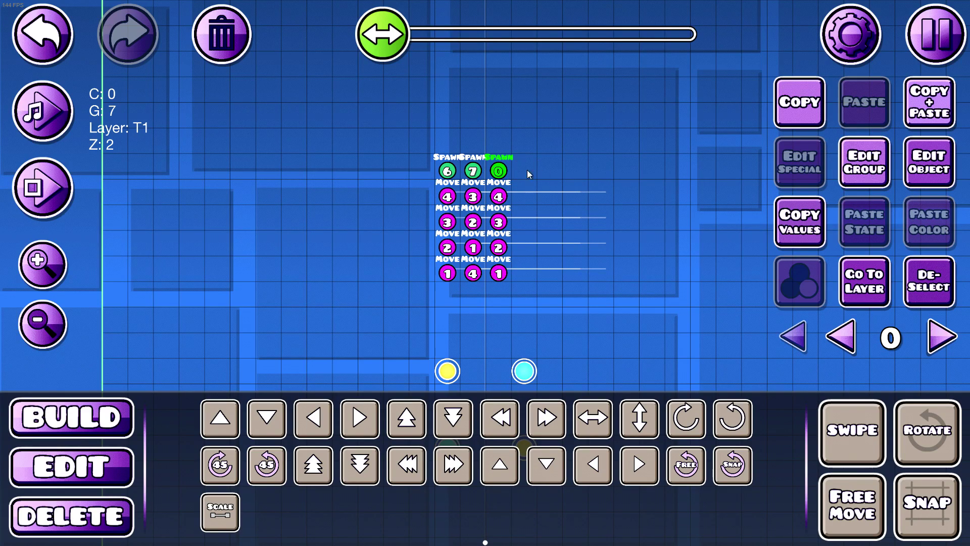
{"action": "left_click", "coordinate": [446, 170]}
{"action": "left_click", "coordinate": [444, 195]}
{"action": "left_click_drag", "start_coordinate": [443, 271], "coordinate": [442, 257]}
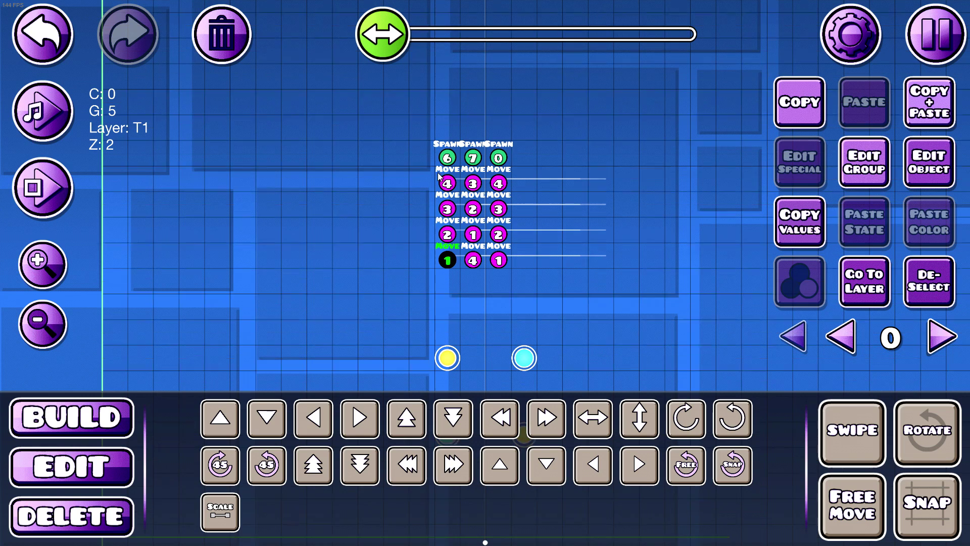
{"action": "left_click", "coordinate": [498, 158]}
{"action": "left_click", "coordinate": [910, 177]}
{"action": "left_click", "coordinate": [507, 202]}
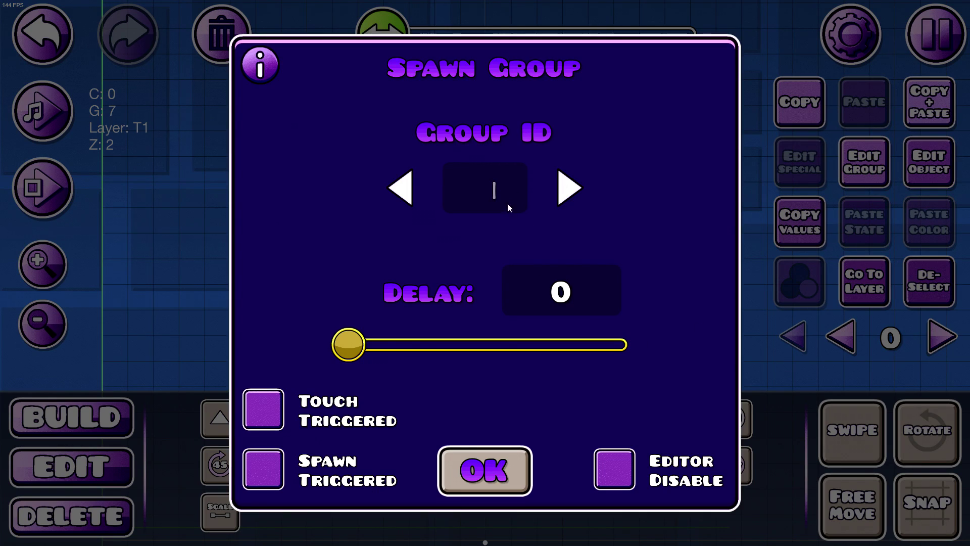
{"action": "type", "text": "0.5"}
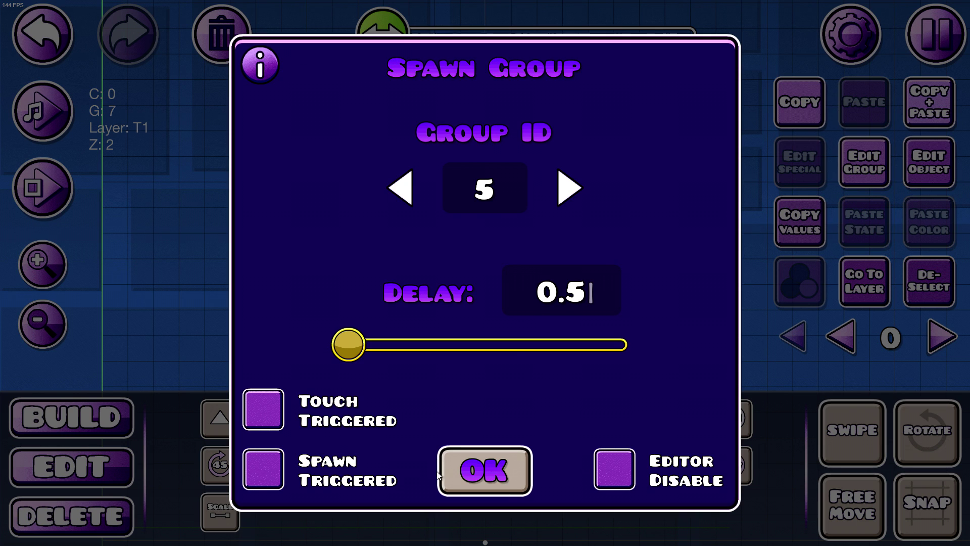
{"action": "left_click", "coordinate": [441, 475]}
Step: Enable Spawn Triggered and Multi Trigger for all 15 Spawn and Move triggers in the three columns
{"action": "left_click_drag", "start_coordinate": [424, 148], "coordinate": [610, 260]}
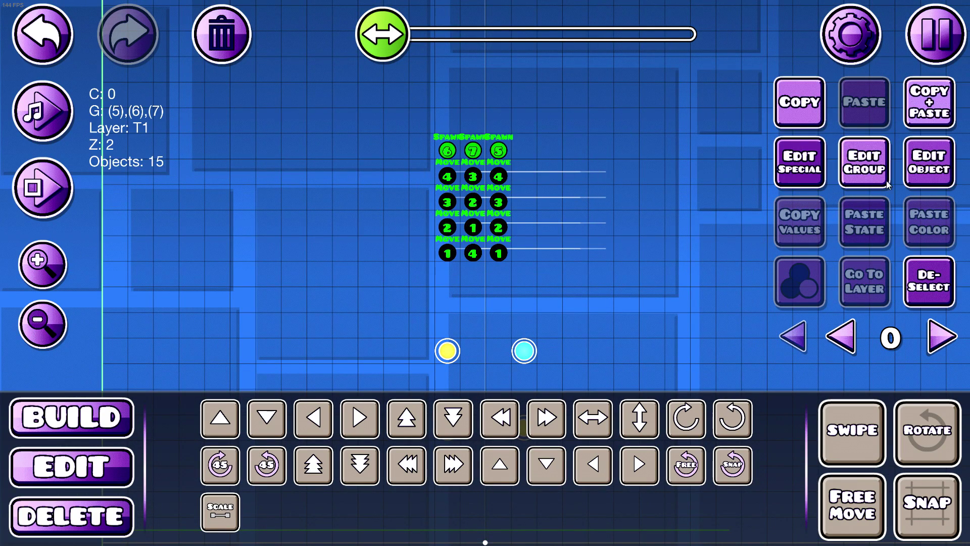
{"action": "left_click", "coordinate": [929, 163]}
{"action": "left_click", "coordinate": [348, 255]}
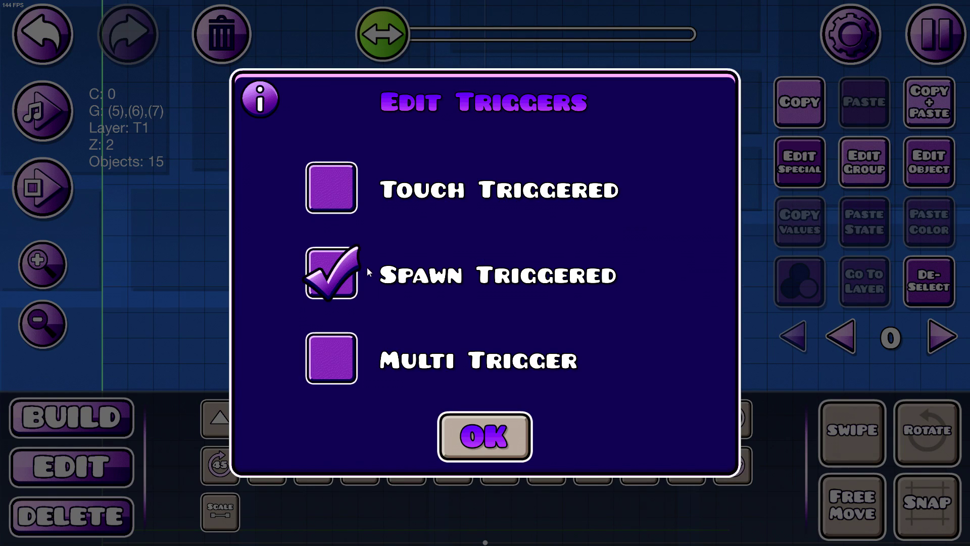
{"action": "left_click", "coordinate": [478, 433]}
{"action": "left_click", "coordinate": [929, 282]}
Step: Duplicate the first column's Spawn trigger and turn off Spawn Triggered on the copy
{"action": "left_click", "coordinate": [450, 150]}
{"action": "key", "text": "ctrl+d"}
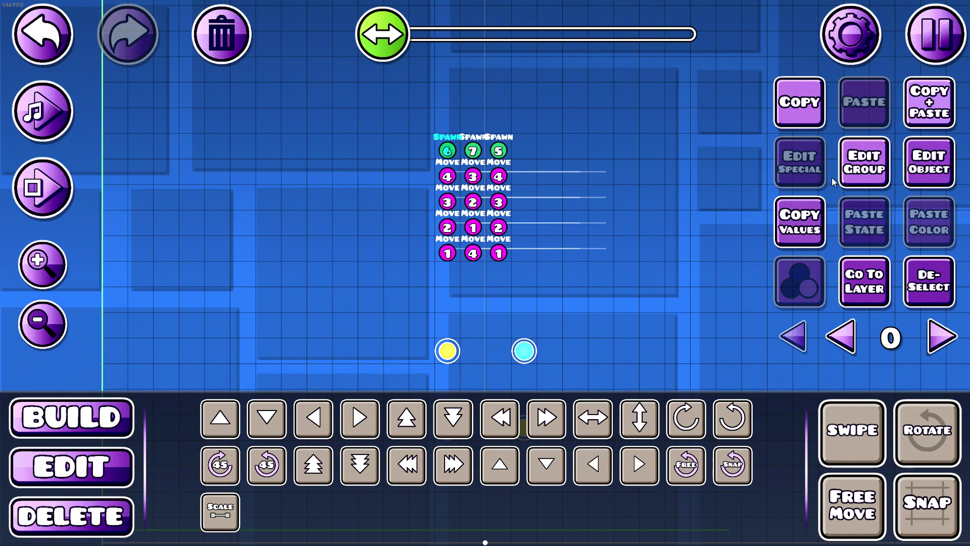
{"action": "key", "text": "w"}
{"action": "left_click", "coordinate": [919, 168]}
{"action": "left_click", "coordinate": [920, 169]}
{"action": "left_click", "coordinate": [270, 472]}
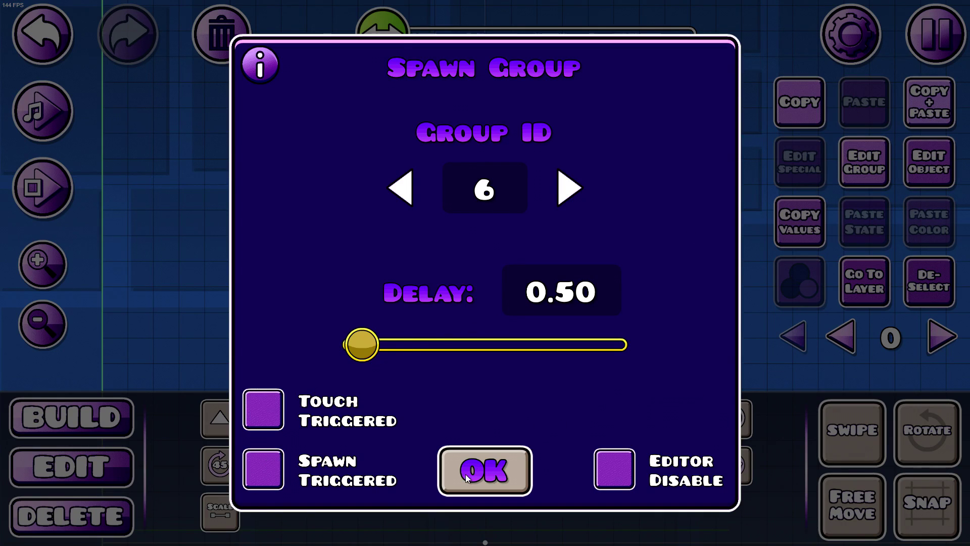
{"action": "left_click", "coordinate": [465, 474]}
Step: Place the copied Spawn trigger directly above the first column's Spawn trigger
{"action": "key", "text": "a"}
{"action": "key", "text": "a"}
{"action": "key", "text": "a"}
{"action": "key", "text": "a"}
{"action": "key", "text": "a"}
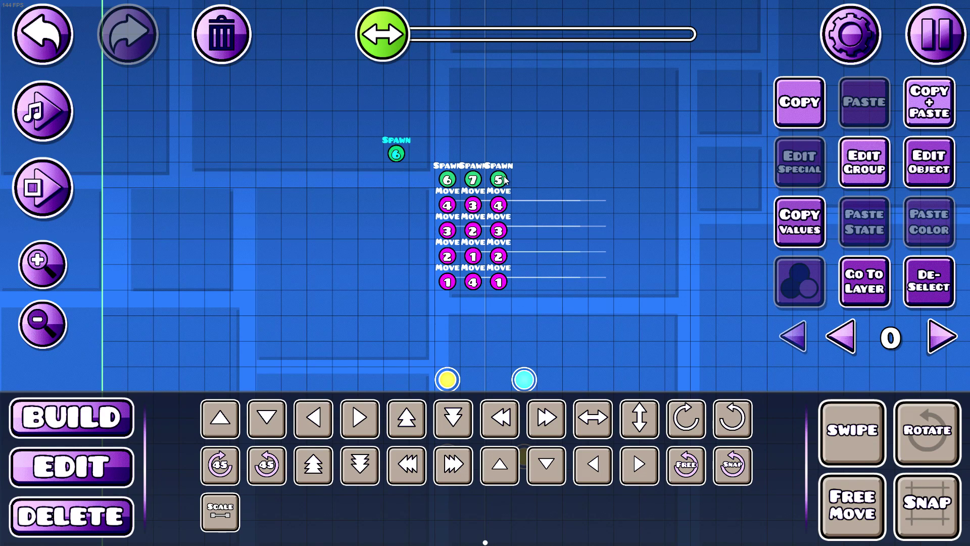
{"action": "key", "text": "s"}
{"action": "key", "text": "s"}
{"action": "key", "text": "s"}
{"action": "left_click_drag", "start_coordinate": [373, 237], "coordinate": [516, 178]}
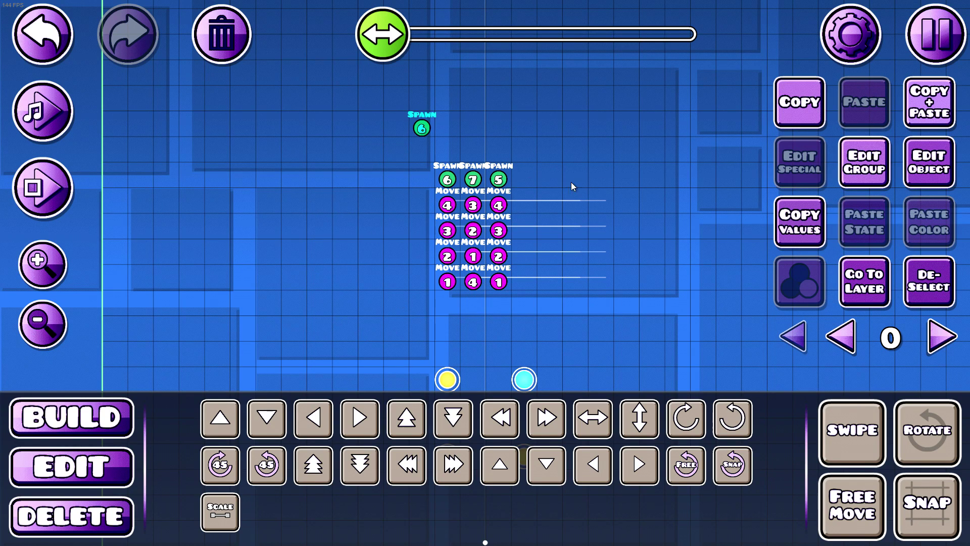
{"action": "key", "text": "d"}
{"action": "key", "text": "s"}
{"action": "scroll", "coordinate": [577, 172], "scroll_direction": "down", "scroll_amount": 3}
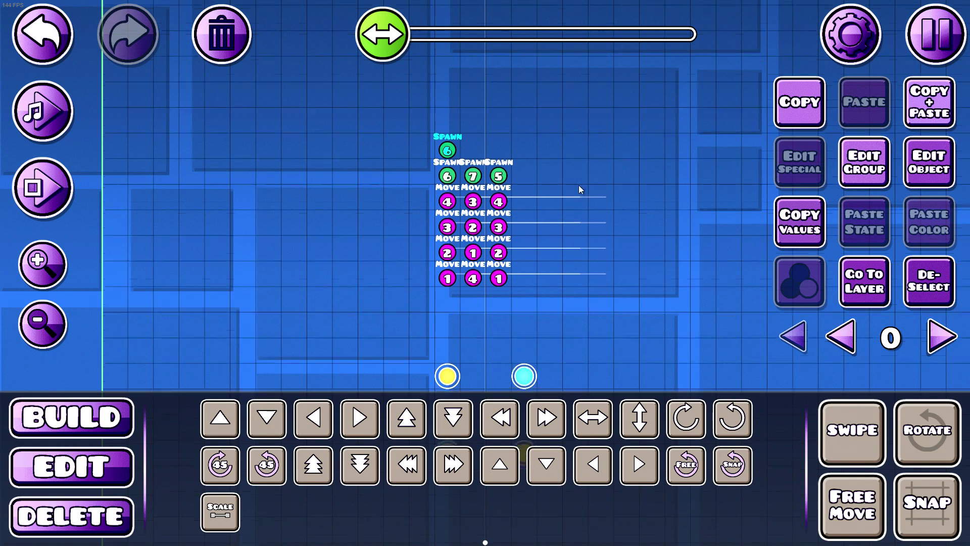
Step: Set the copied Spawn trigger above the first column to spawn group 5 with no delay
{"action": "left_click", "coordinate": [929, 162]}
{"action": "left_click", "coordinate": [401, 188]}
{"action": "left_click", "coordinate": [484, 470]}
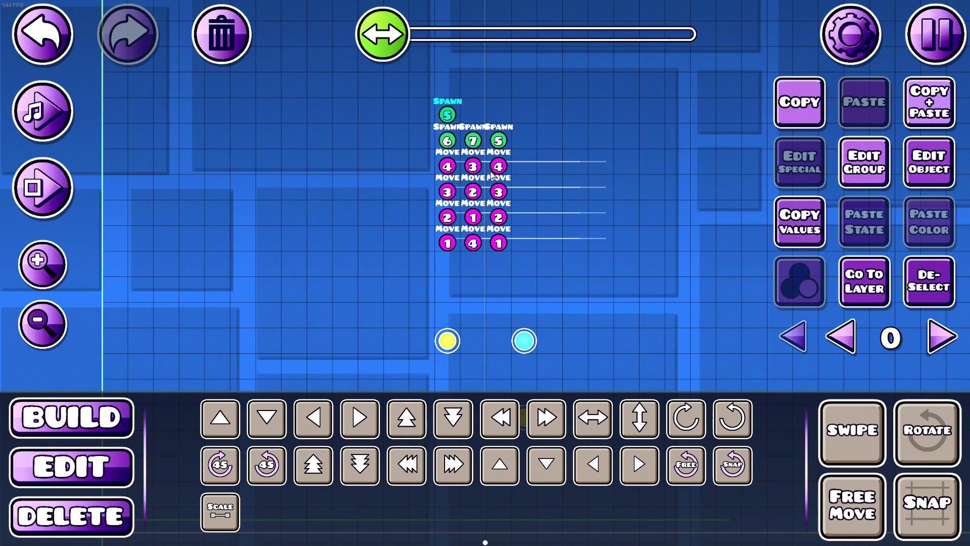
{"action": "left_click", "coordinate": [905, 170]}
{"action": "left_click_drag", "start_coordinate": [362, 343], "coordinate": [345, 342]}
{"action": "left_click", "coordinate": [484, 470]}
{"action": "left_click", "coordinate": [449, 156]}
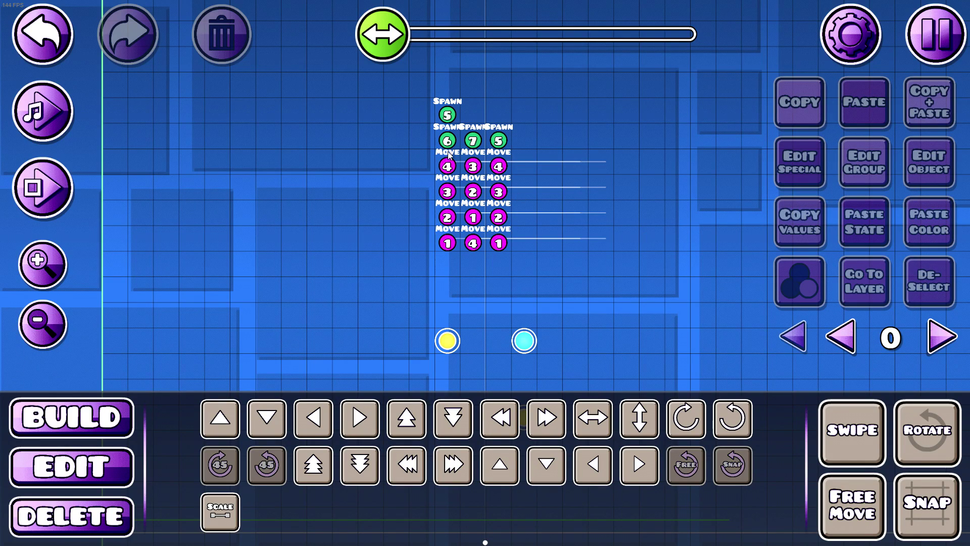
Step: Move the topmost Spawn trigger ten grid squares left, away from the trigger columns
{"action": "left_click", "coordinate": [447, 115]}
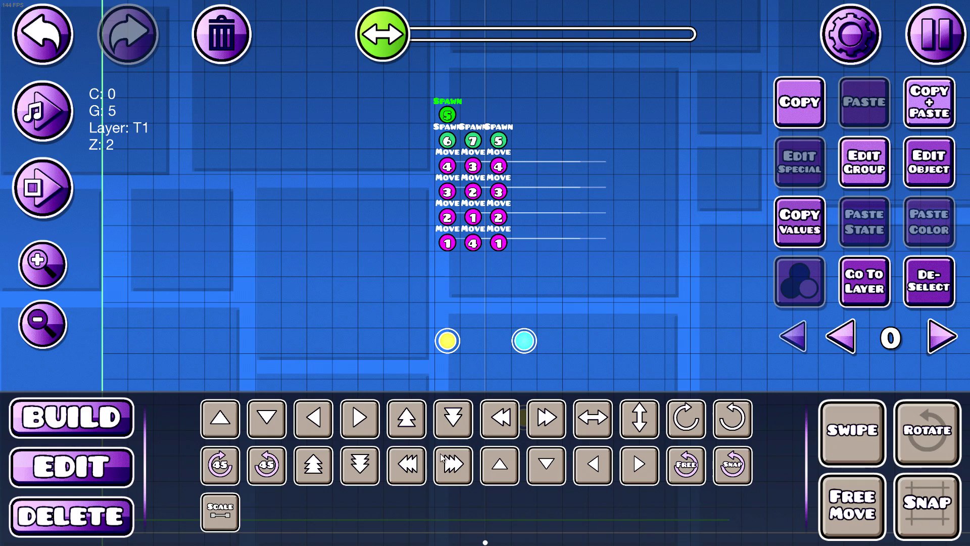
{"action": "left_click", "coordinate": [414, 461]}
{"action": "left_click", "coordinate": [414, 461]}
{"action": "scroll", "coordinate": [485, 157], "scroll_direction": "down", "scroll_amount": 5}
{"action": "scroll", "coordinate": [485, 160], "scroll_direction": "up", "scroll_amount": 4}
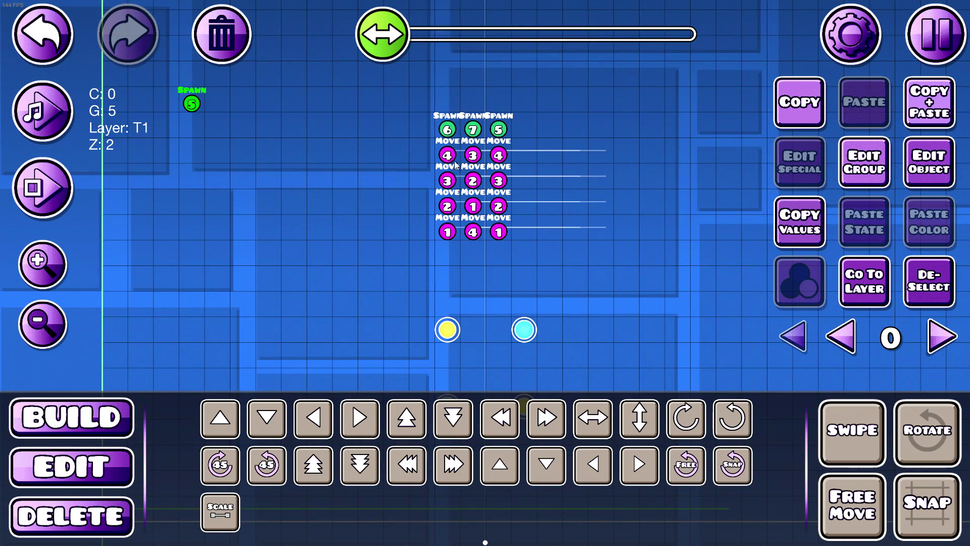
Step: Deselect the starting Spawn trigger and playtest the orb movement in the editor
{"action": "left_click", "coordinate": [925, 287]}
{"action": "left_click", "coordinate": [70, 178]}
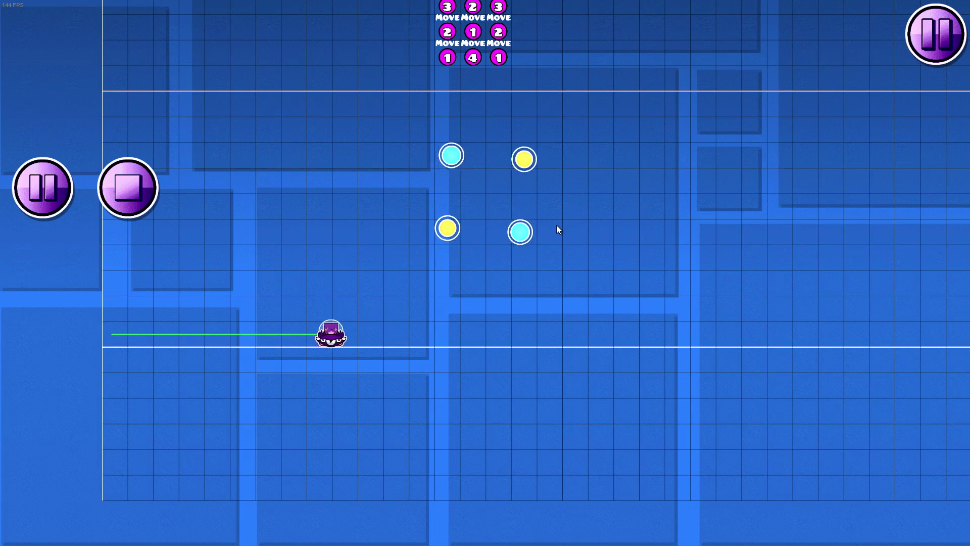
{"action": "left_click", "coordinate": [112, 183]}
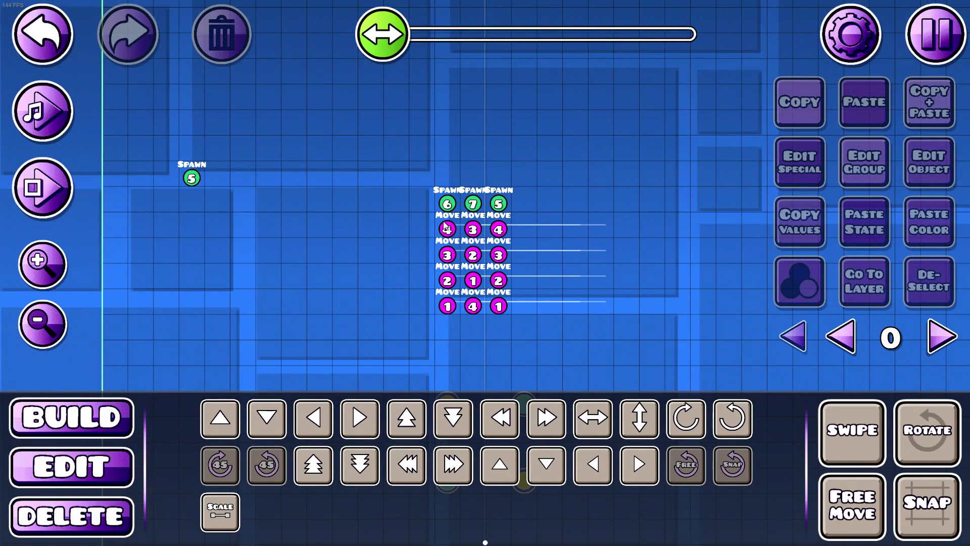
Step: Check the group IDs and delays of the Spawn triggers above the first and second columns
{"action": "left_click", "coordinate": [447, 203]}
{"action": "left_click", "coordinate": [473, 204]}
{"action": "left_click", "coordinate": [499, 204]}
{"action": "left_click", "coordinate": [447, 204]}
{"action": "left_click", "coordinate": [929, 163]}
{"action": "left_click", "coordinate": [486, 491]}
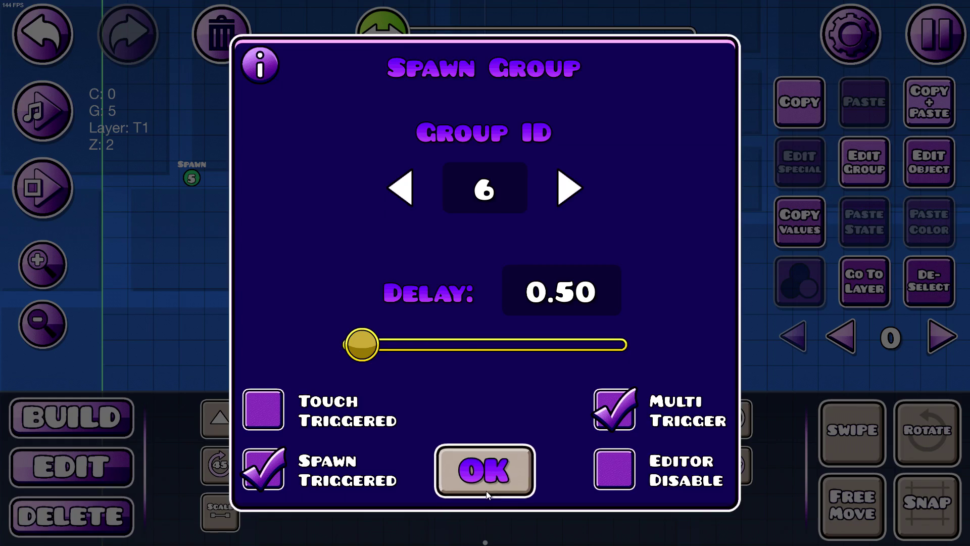
{"action": "left_click", "coordinate": [486, 491]}
{"action": "left_click", "coordinate": [473, 203]}
{"action": "left_click", "coordinate": [929, 162]}
{"action": "left_click", "coordinate": [485, 470]}
Step: Set the delay of the Spawn trigger above the third column to 0.01
{"action": "left_click", "coordinate": [498, 204]}
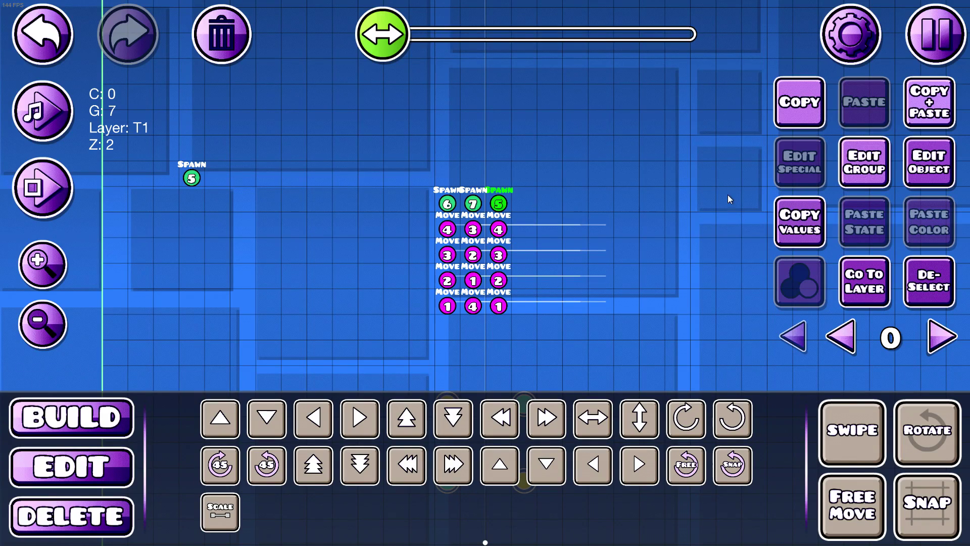
{"action": "left_click", "coordinate": [928, 164]}
{"action": "left_click_drag", "start_coordinate": [361, 343], "coordinate": [347, 344]}
{"action": "left_click", "coordinate": [470, 470]}
{"action": "left_click", "coordinate": [896, 185]}
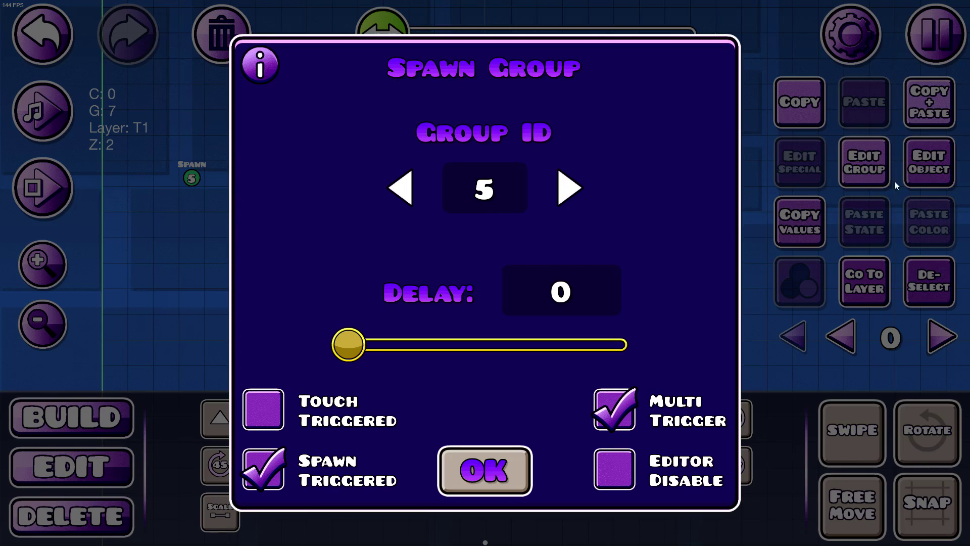
{"action": "type", "text": "0.01"}
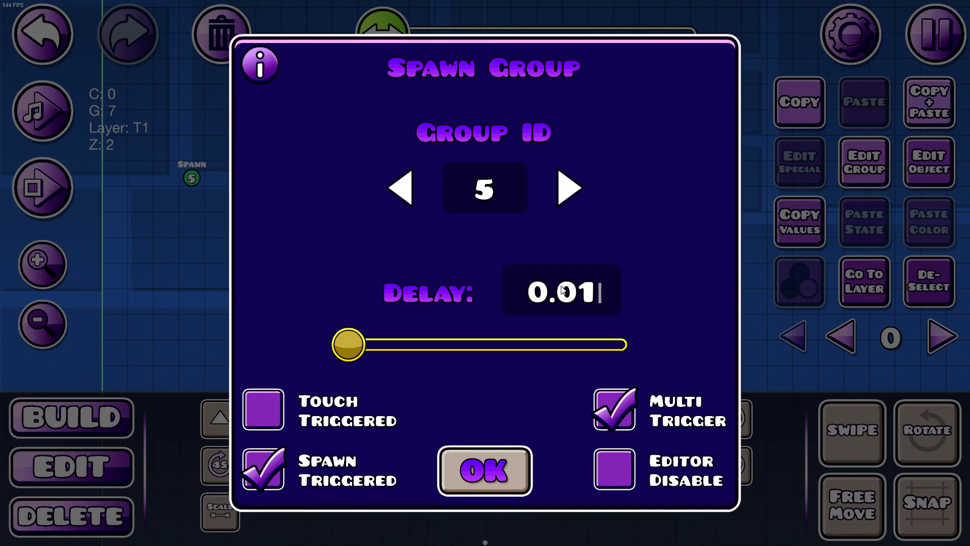
{"action": "left_click", "coordinate": [484, 470]}
{"action": "left_click", "coordinate": [918, 291]}
Step: Playtest the orb loop again in the editor with the changed delay
{"action": "left_click_drag", "start_coordinate": [614, 304], "coordinate": [550, 177]}
{"action": "left_click", "coordinate": [47, 190]}
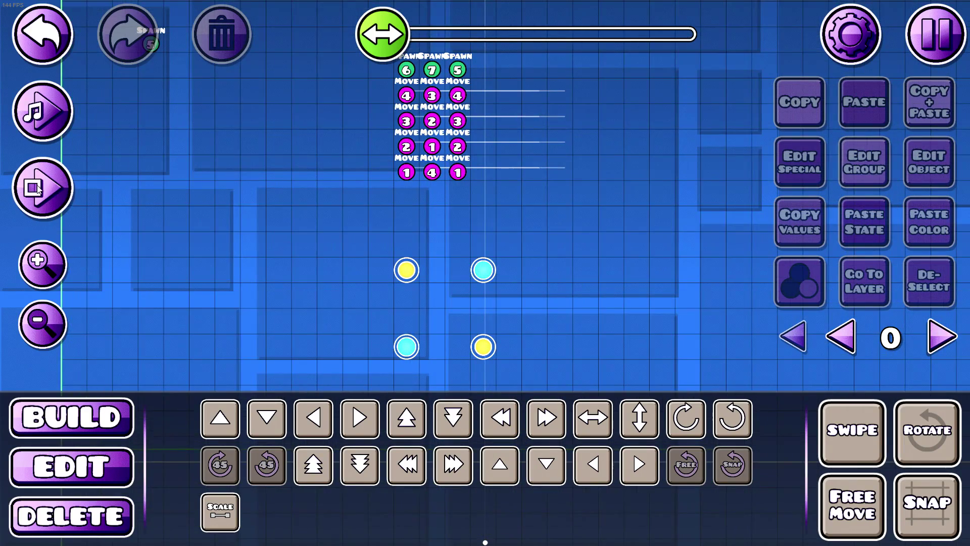
{"action": "left_click", "coordinate": [129, 188]}
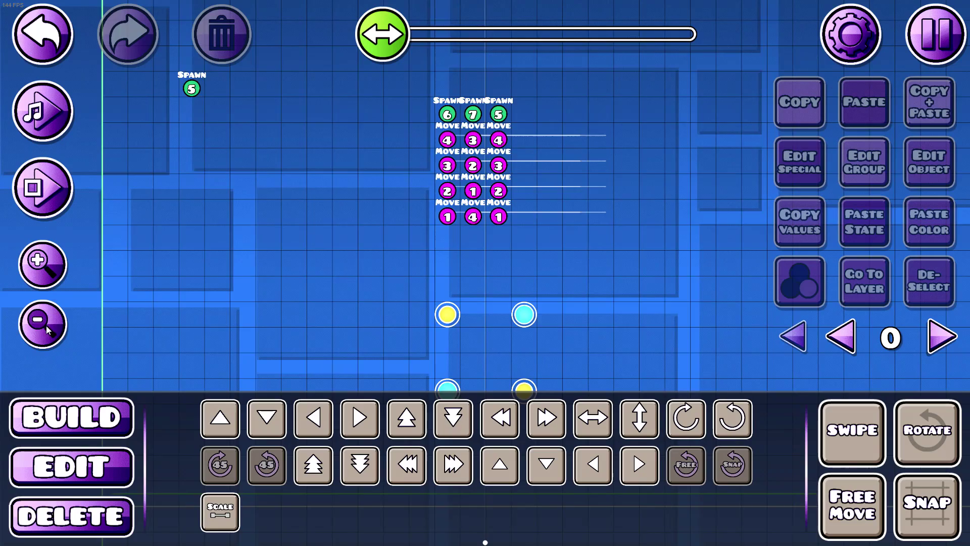
{"action": "scroll", "coordinate": [189, 257], "scroll_direction": "down", "scroll_amount": 6}
{"action": "left_click_drag", "start_coordinate": [190, 248], "coordinate": [388, 183]}
{"action": "left_click", "coordinate": [43, 265]}
{"action": "left_click", "coordinate": [42, 265]}
{"action": "left_click_drag", "start_coordinate": [266, 225], "coordinate": [707, 287]}
{"action": "left_click_drag", "start_coordinate": [383, 162], "coordinate": [59, 30]}
{"action": "left_click_drag", "start_coordinate": [527, 143], "coordinate": [572, 178]}
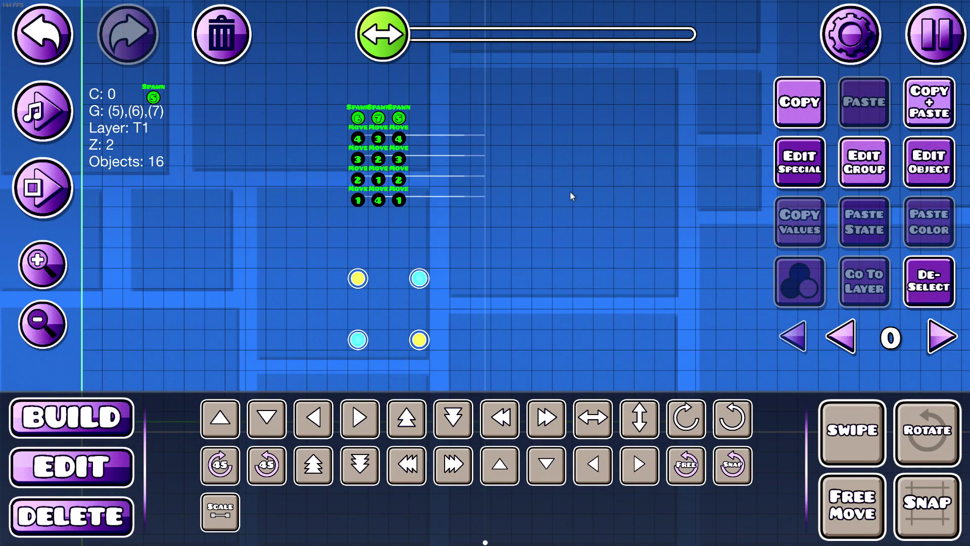
{"action": "left_click", "coordinate": [922, 274]}
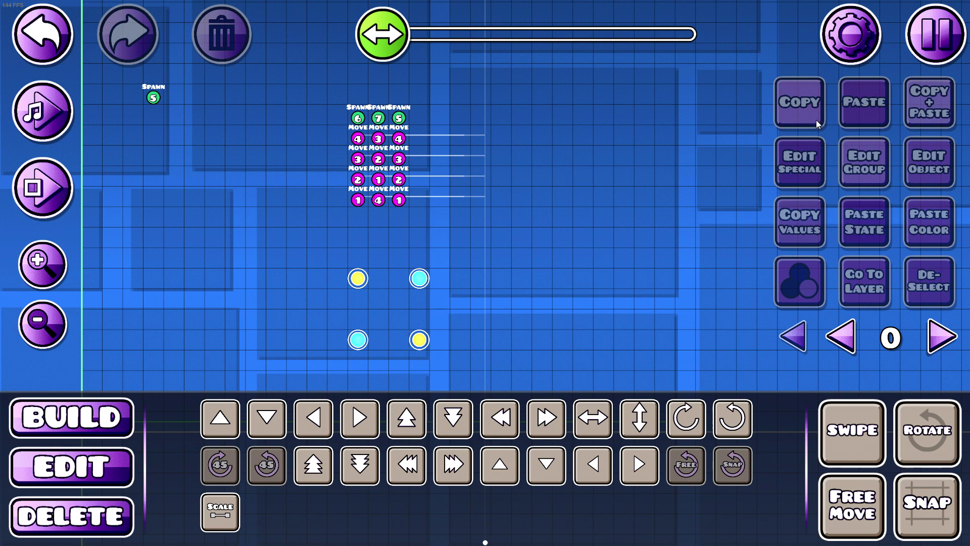
{"action": "key", "text": "Escape"}
{"action": "left_click", "coordinate": [426, 116]}
{"action": "scroll", "coordinate": [634, 149], "scroll_direction": "up", "scroll_amount": 3}
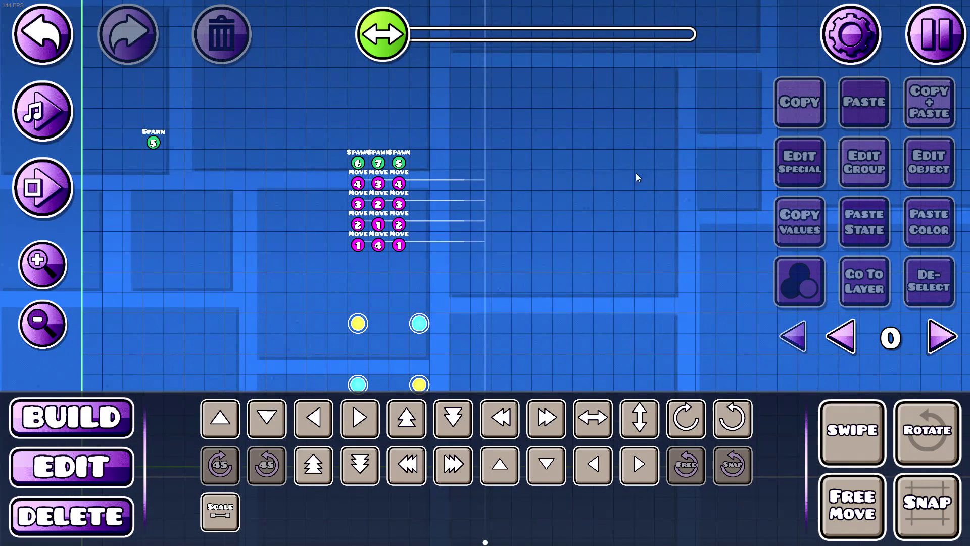
{"action": "key", "text": "Escape"}
{"action": "left_click", "coordinate": [505, 137]}
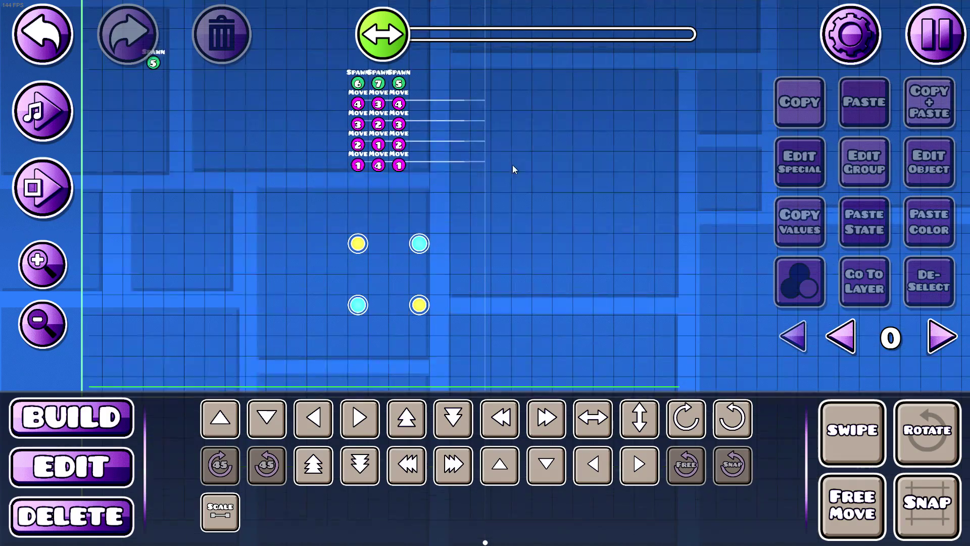
{"action": "scroll", "coordinate": [513, 167], "scroll_direction": "down", "scroll_amount": 3}
Step: Place a red four-arrow speed portal to the left of the four orbs
{"action": "key", "text": "1"}
{"action": "left_click", "coordinate": [476, 377]}
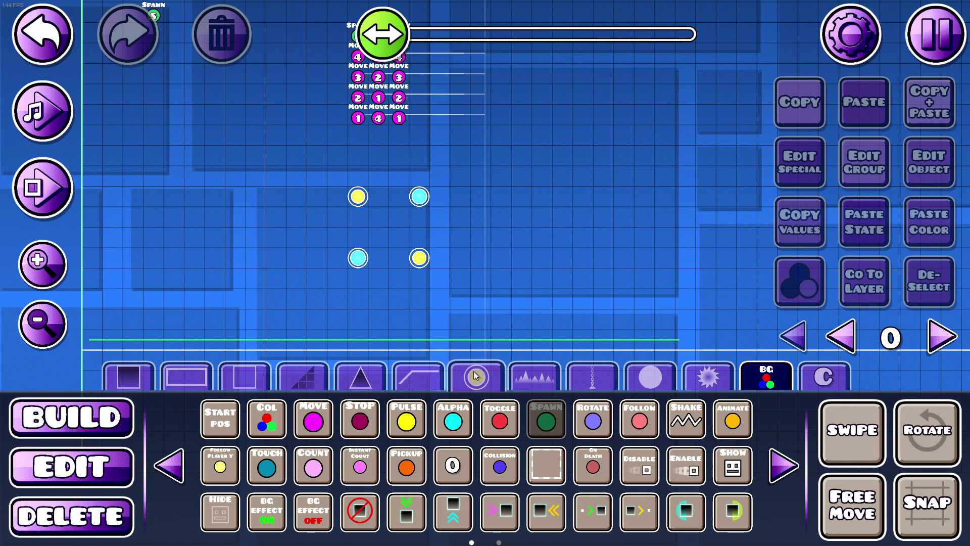
{"action": "left_click", "coordinate": [453, 513]}
{"action": "left_click", "coordinate": [592, 517]}
{"action": "left_click", "coordinate": [640, 517]}
{"action": "left_click", "coordinate": [501, 514]}
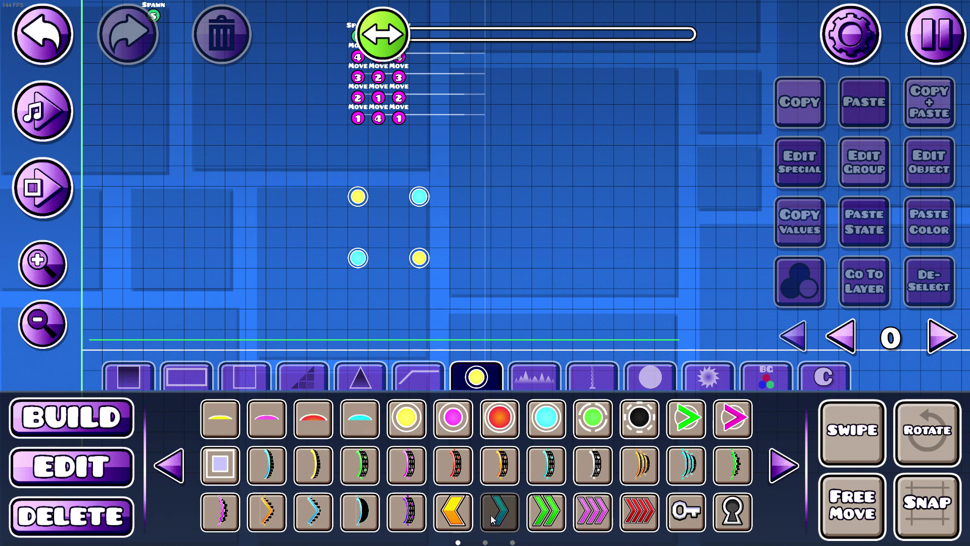
{"action": "left_click", "coordinate": [454, 513]}
{"action": "left_click", "coordinate": [593, 513]}
{"action": "left_click", "coordinate": [501, 514]}
{"action": "left_click", "coordinate": [639, 513]}
{"action": "left_click", "coordinate": [273, 251]}
{"action": "scroll", "coordinate": [504, 237], "scroll_direction": "up", "scroll_amount": 2}
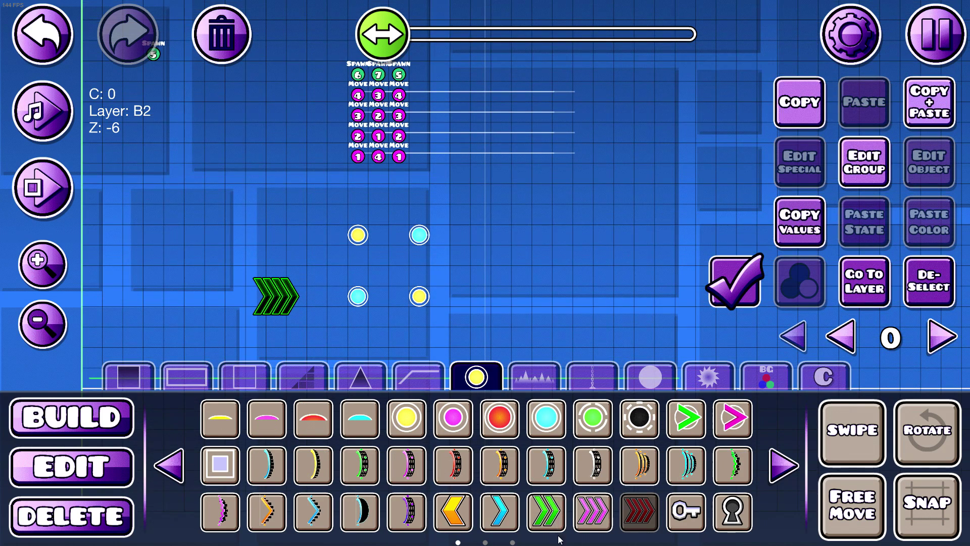
Step: Place a green double-arrow speed portal and a blue single-arrow speed portal to the right of the four orbs
{"action": "left_click", "coordinate": [547, 511]}
{"action": "left_click", "coordinate": [542, 316]}
{"action": "left_click", "coordinate": [500, 512]}
{"action": "left_click", "coordinate": [623, 317]}
{"action": "left_click_drag", "start_coordinate": [627, 335], "coordinate": [547, 284]}
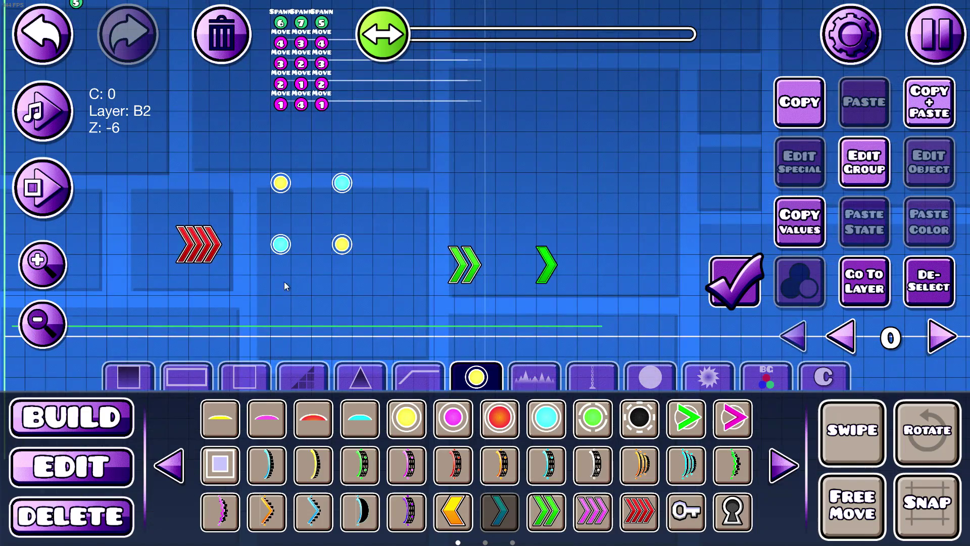
Step: Playtest the orb loop with the speed portals in place, jumping through the orbs, and stop the playtest
{"action": "left_click", "coordinate": [37, 201]}
{"action": "left_click", "coordinate": [554, 264]}
{"action": "left_click", "coordinate": [554, 264]}
{"action": "left_click", "coordinate": [554, 264]}
{"action": "left_click", "coordinate": [554, 264]}
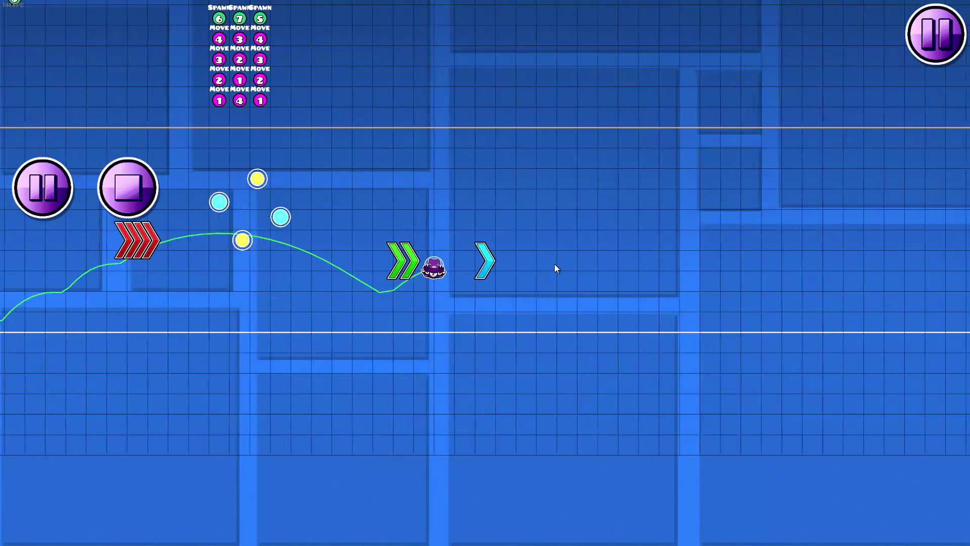
{"action": "left_click", "coordinate": [555, 264]}
{"action": "left_click", "coordinate": [266, 212]}
{"action": "left_click", "coordinate": [128, 188]}
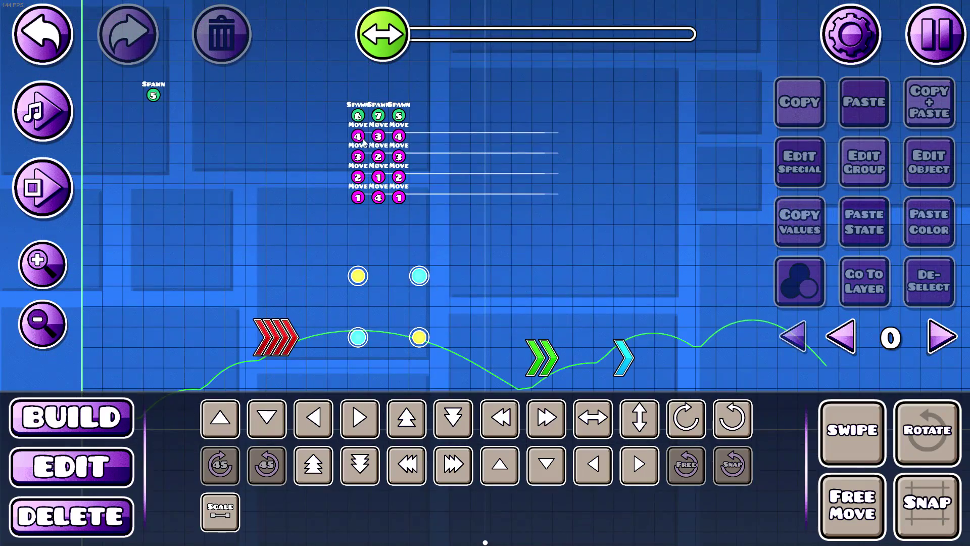
Step: Delete the red four-arrow speed portal and the green double-arrow speed portal around the orbs
{"action": "key", "text": "3"}
{"action": "left_click", "coordinate": [275, 335]}
{"action": "left_click", "coordinate": [539, 353]}
Step: Save the level, exit the editor and return to the My Levels list
{"action": "left_click", "coordinate": [937, 38]}
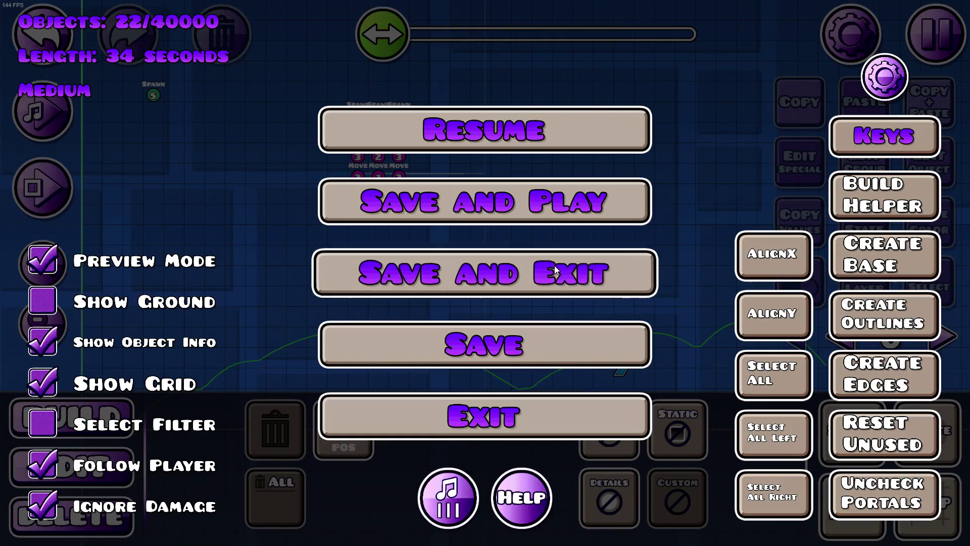
{"action": "left_click", "coordinate": [566, 259]}
{"action": "key", "text": "Escape"}
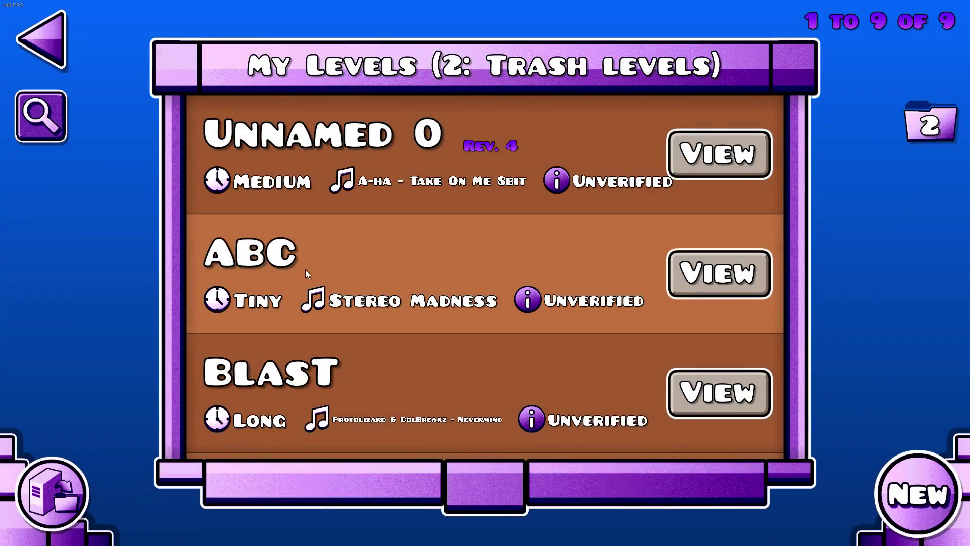
Step: Switch the level list to folder 1, Real Levels
{"action": "scroll", "coordinate": [607, 118], "scroll_direction": "down", "scroll_amount": 5}
{"action": "left_click", "coordinate": [923, 135]}
{"action": "left_click", "coordinate": [395, 162]}
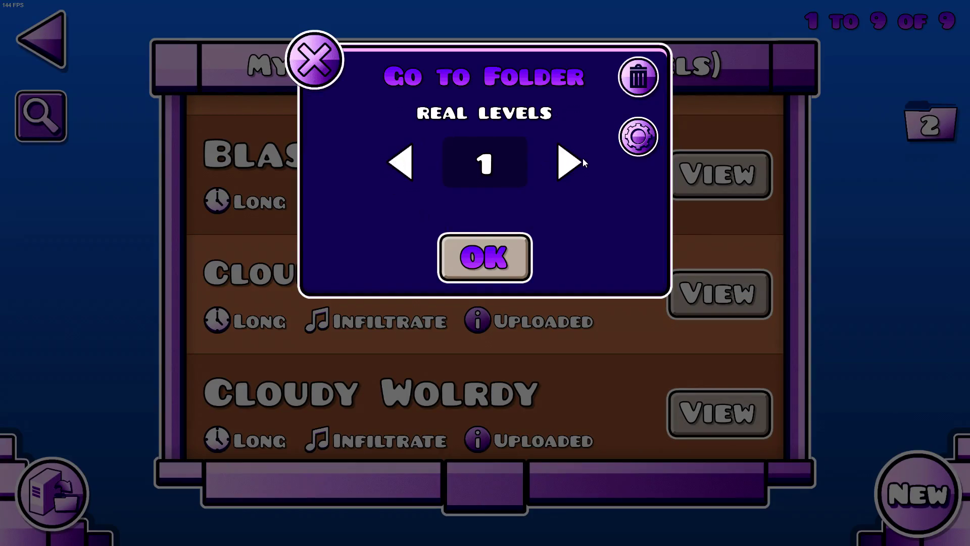
{"action": "left_click", "coordinate": [485, 255]}
Step: Open the level OwO from the list in the editor
{"action": "scroll", "coordinate": [650, 246], "scroll_direction": "down", "scroll_amount": 1}
{"action": "scroll", "coordinate": [650, 246], "scroll_direction": "down", "scroll_amount": 1}
{"action": "left_click", "coordinate": [719, 327]}
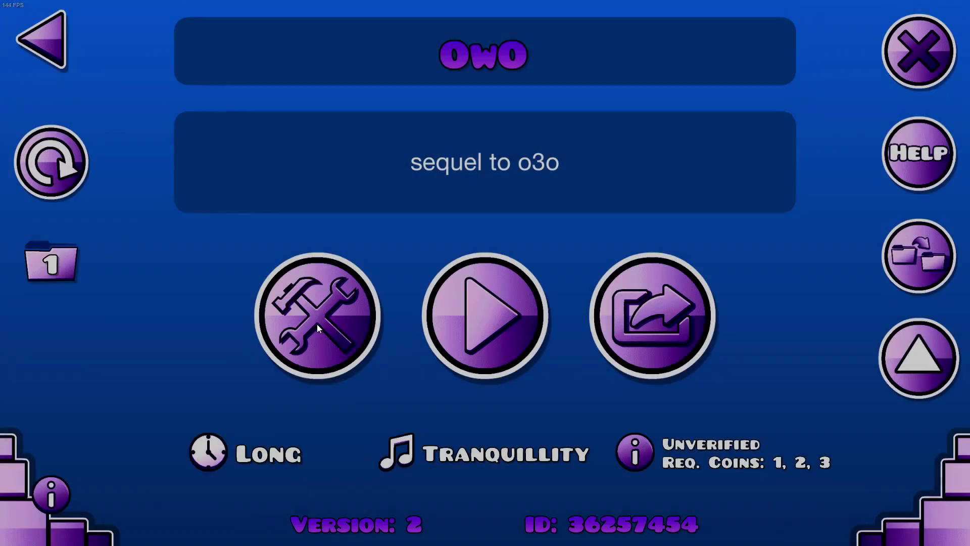
{"action": "left_click", "coordinate": [314, 314]}
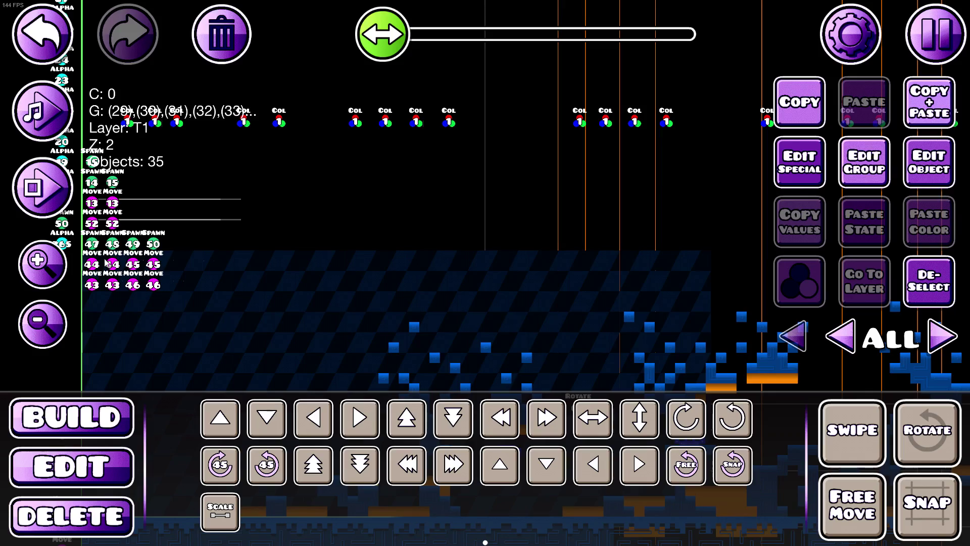
Step: Playtest the OwO level from its placed start position and stop the playtest
{"action": "scroll", "coordinate": [238, 190], "scroll_direction": "down", "scroll_amount": 2}
{"action": "scroll", "coordinate": [239, 191], "scroll_direction": "down", "scroll_amount": 2}
{"action": "left_click", "coordinate": [42, 187]}
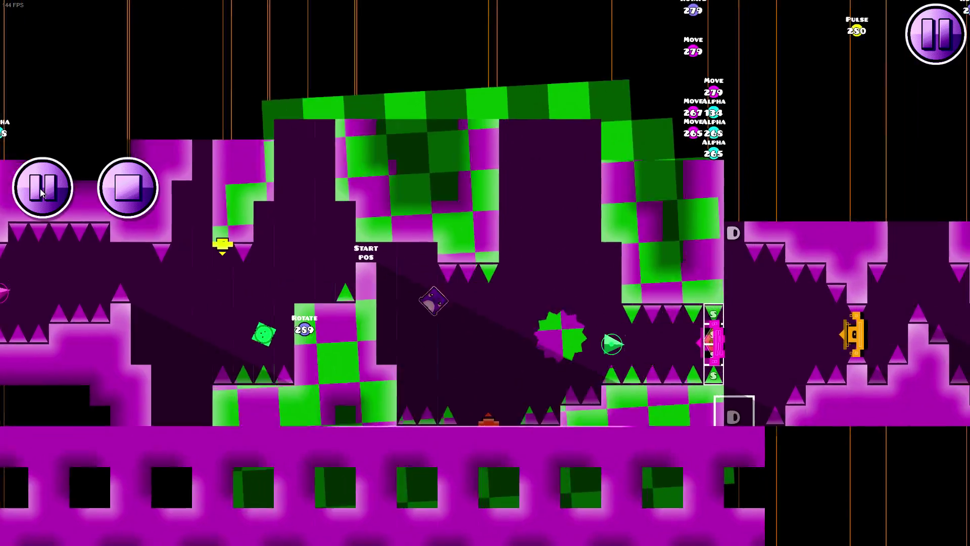
{"action": "left_click", "coordinate": [128, 187]}
Step: Delete all Start Pos objects and playtest the level from its beginning
{"action": "left_click", "coordinate": [72, 516]}
{"action": "left_click", "coordinate": [322, 424]}
{"action": "left_click", "coordinate": [50, 188]}
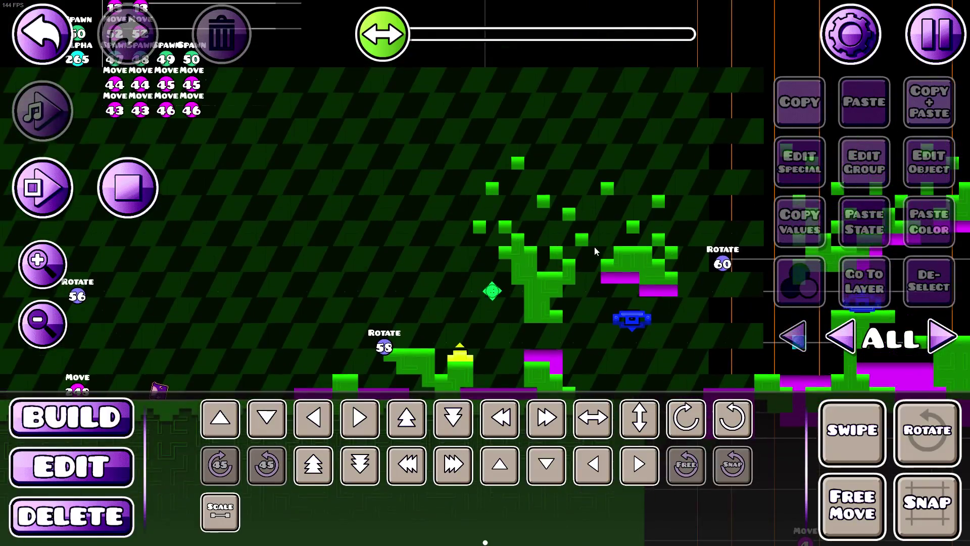
Step: Inspect the groups of several checkered background tiles near the background's edge during the paused playtest, and stop the playtest
{"action": "scroll", "coordinate": [588, 262], "scroll_direction": "up", "scroll_amount": 4}
{"action": "left_click_drag", "start_coordinate": [719, 171], "coordinate": [541, 152]}
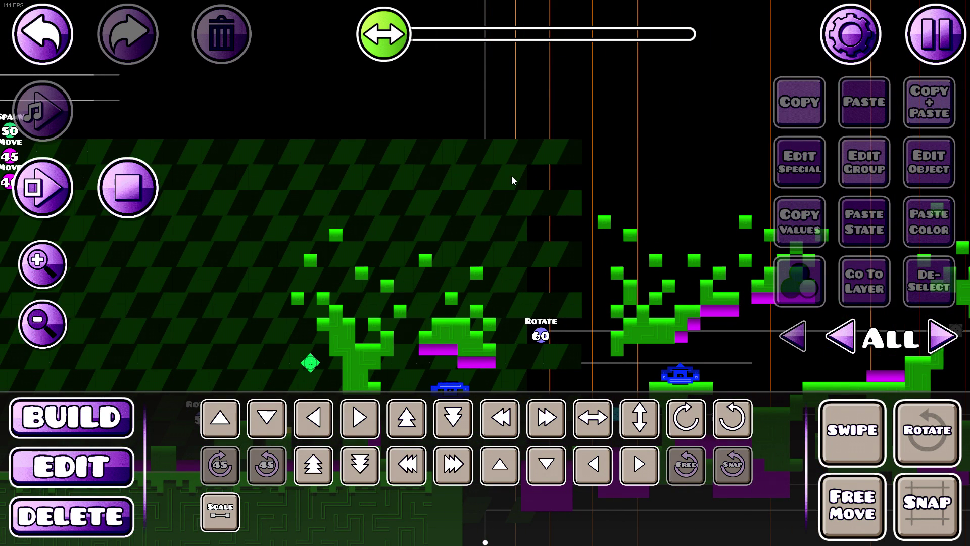
{"action": "left_click", "coordinate": [511, 175]}
{"action": "left_click", "coordinate": [472, 179]}
{"action": "left_click", "coordinate": [418, 178]}
{"action": "left_click", "coordinate": [382, 183]}
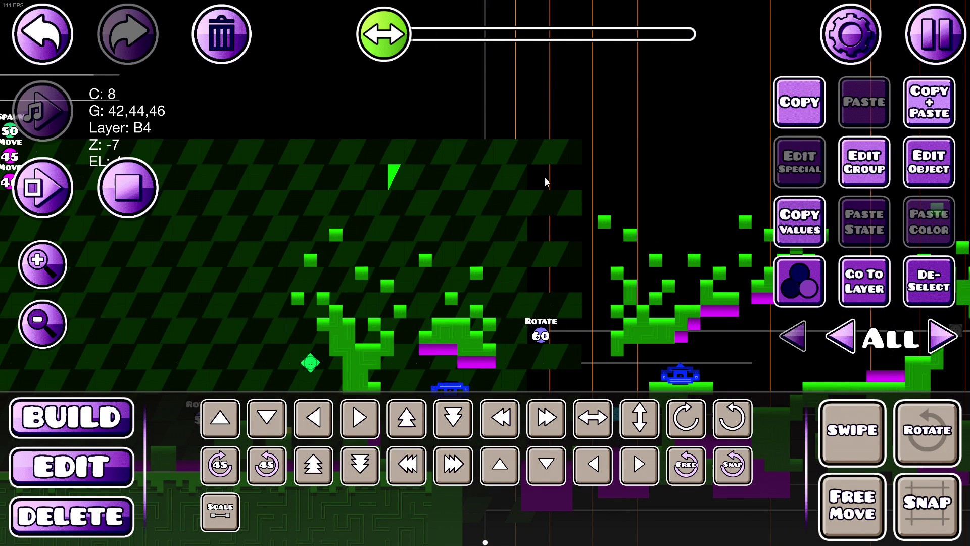
{"action": "left_click", "coordinate": [116, 186]}
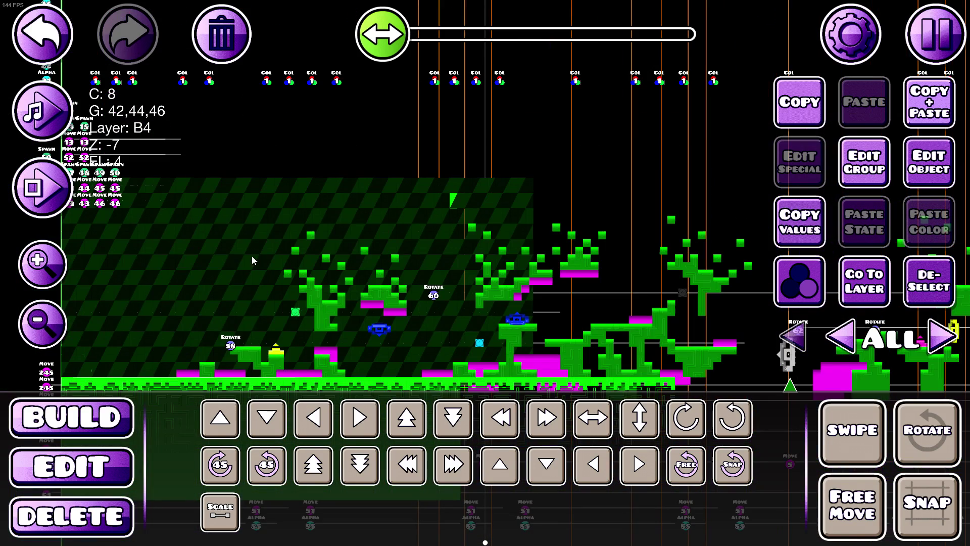
Step: Playtest the moving background again, pausing midway to inspect a tile near its upper edge, and stop the playtest
{"action": "left_click", "coordinate": [48, 186]}
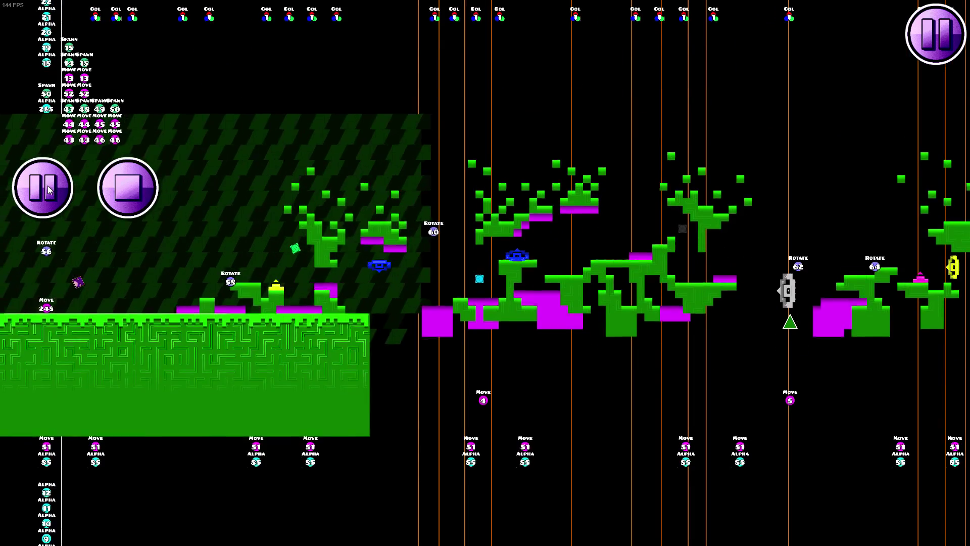
{"action": "left_click", "coordinate": [47, 186]}
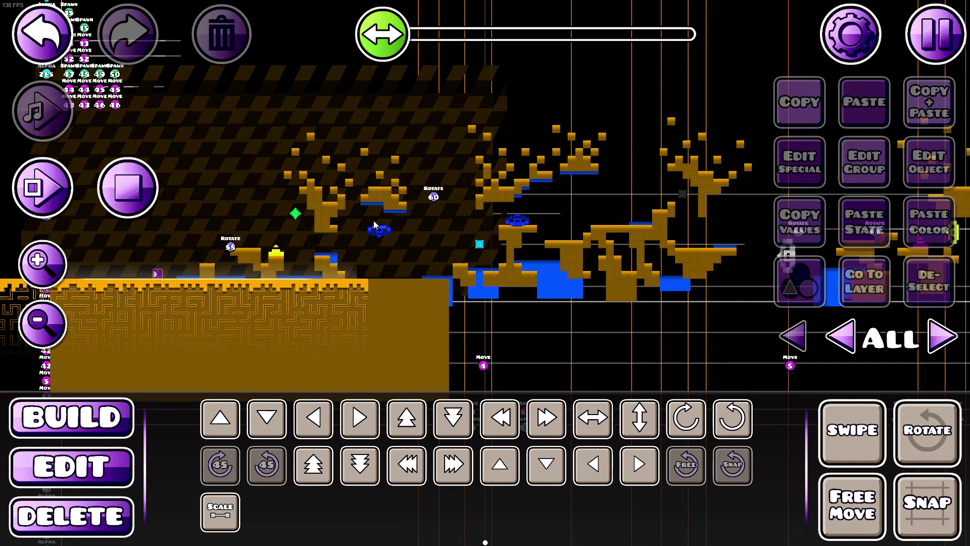
{"action": "left_click", "coordinate": [450, 120]}
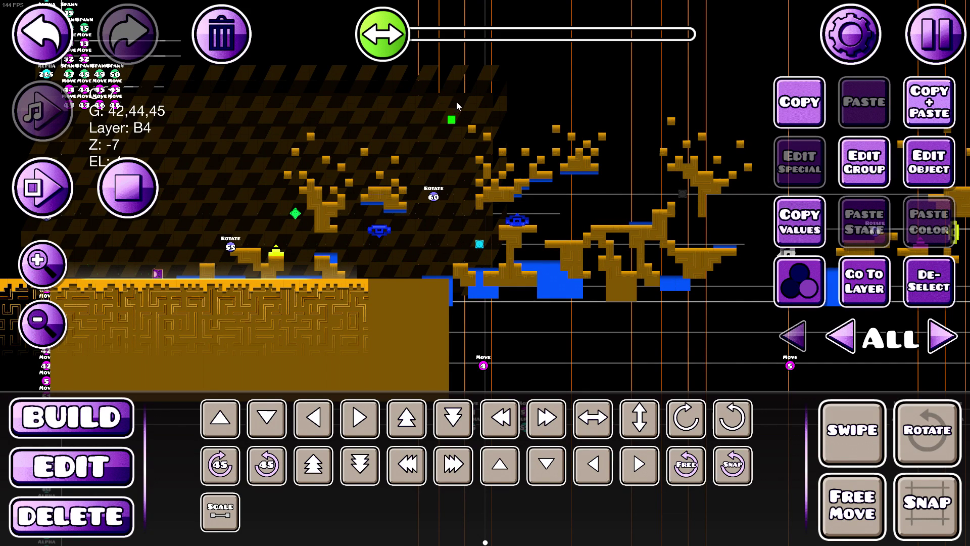
{"action": "left_click", "coordinate": [41, 183]}
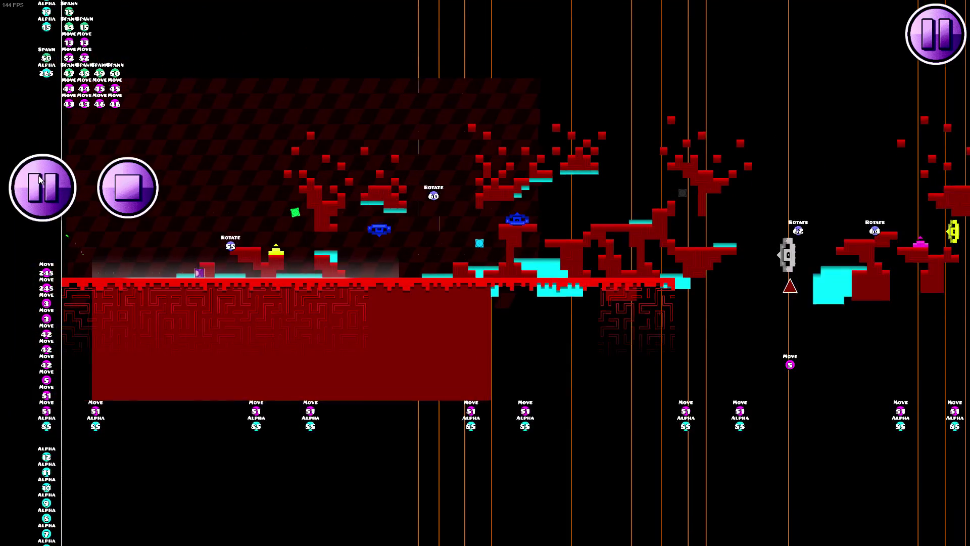
{"action": "left_click", "coordinate": [41, 183]}
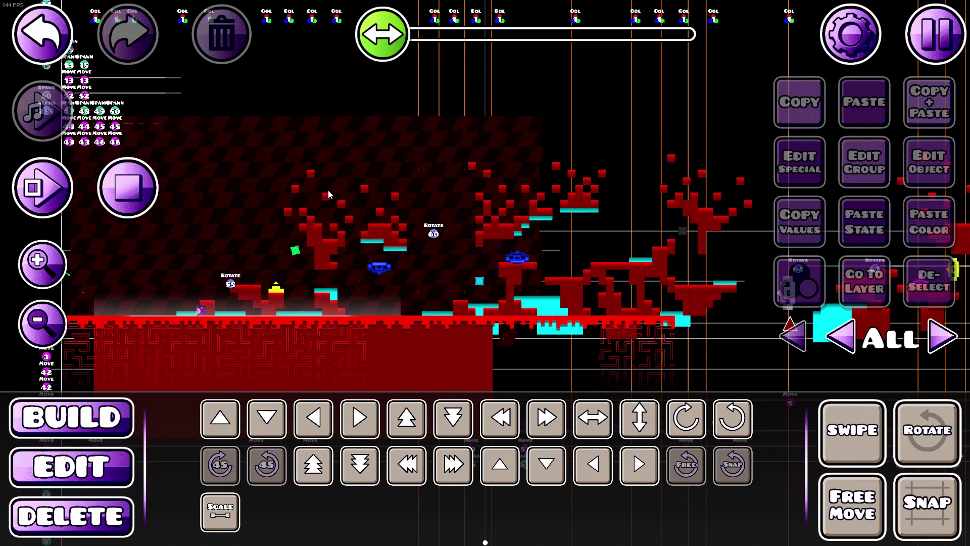
{"action": "left_click", "coordinate": [136, 186]}
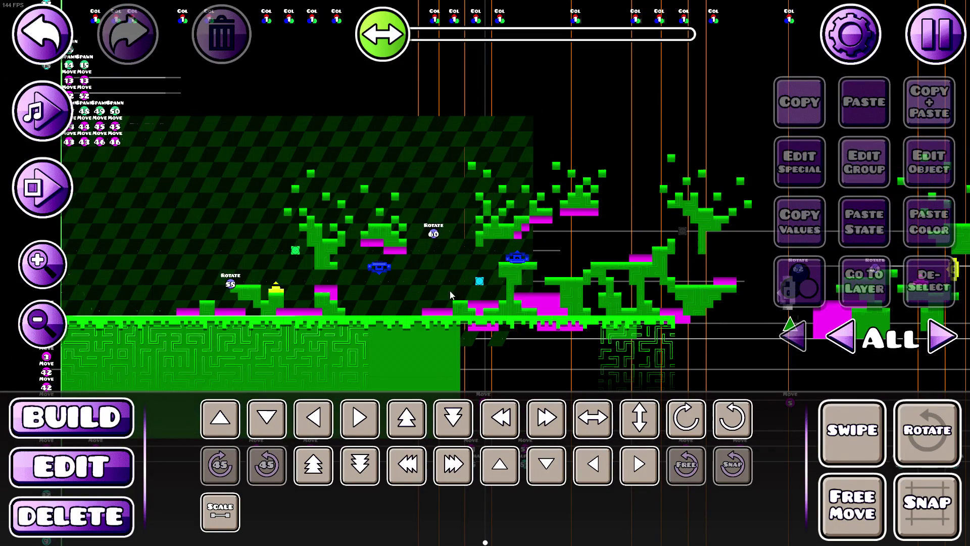
Step: Inspect the tiles along one diagonal strip of the checkered background and start another playtest
{"action": "scroll", "coordinate": [440, 152], "scroll_direction": "up", "scroll_amount": 1}
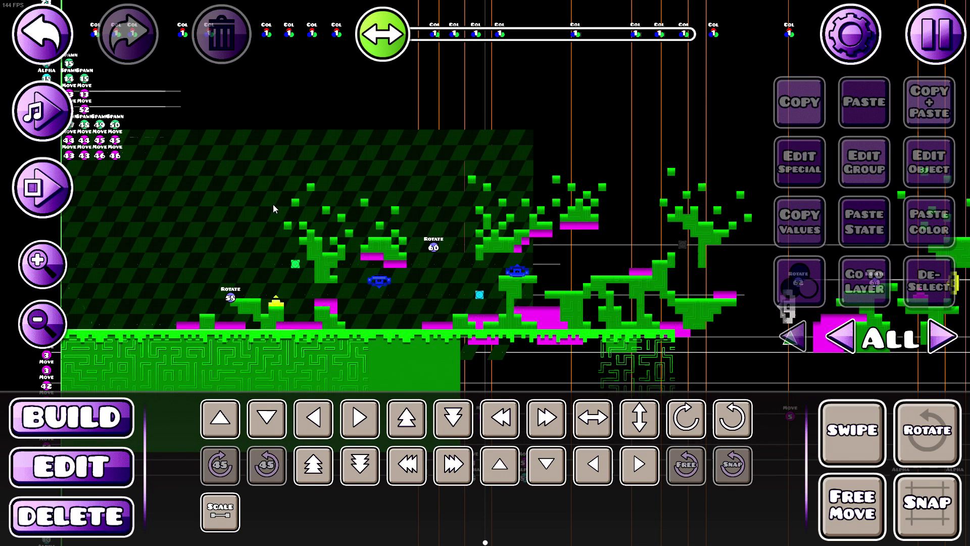
{"action": "scroll", "coordinate": [345, 137], "scroll_direction": "up", "scroll_amount": 5}
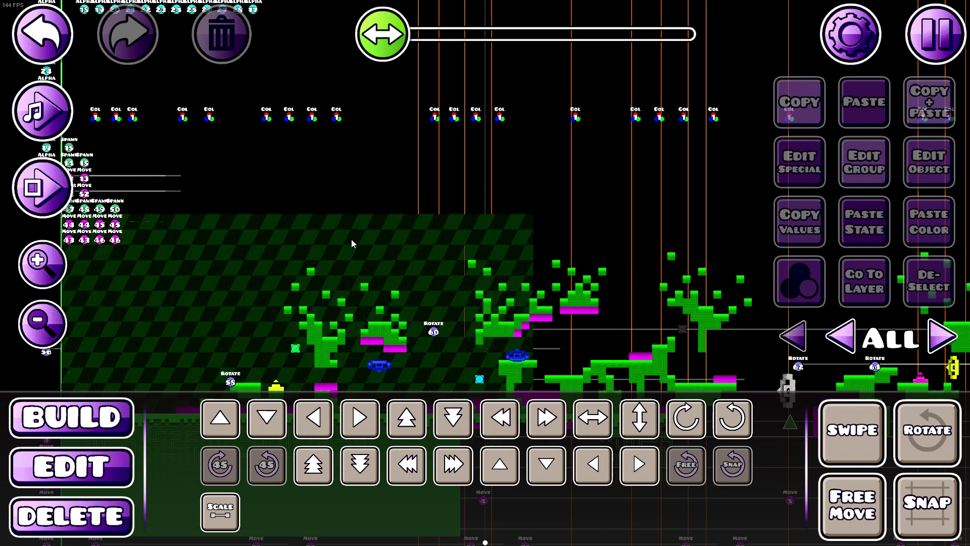
{"action": "scroll", "coordinate": [352, 244], "scroll_direction": "down", "scroll_amount": 7}
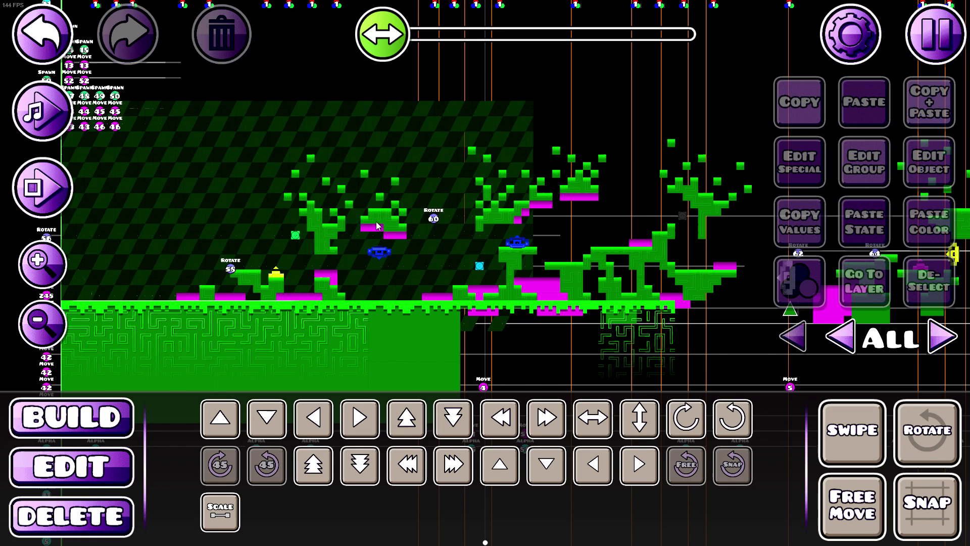
{"action": "left_click", "coordinate": [447, 119]}
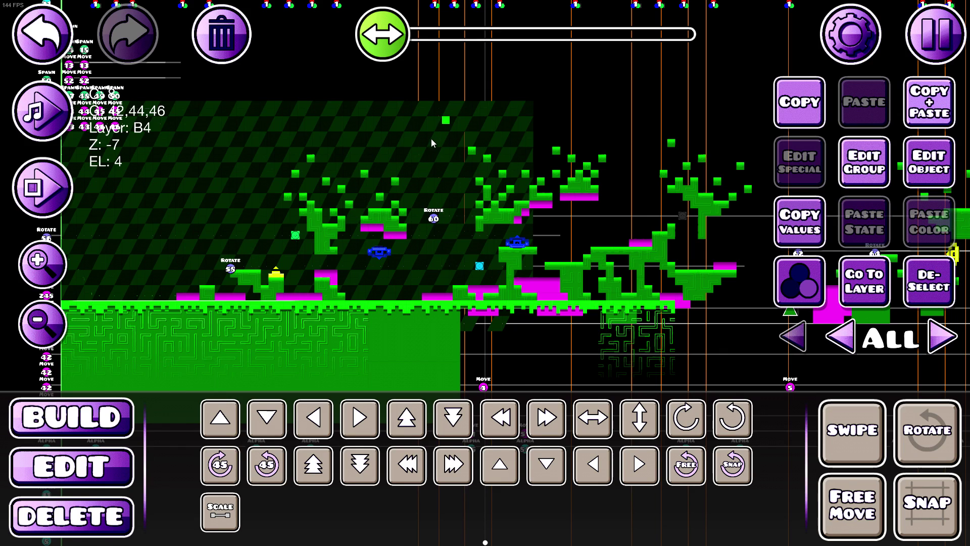
{"action": "left_click", "coordinate": [423, 164]}
{"action": "left_click", "coordinate": [416, 182]}
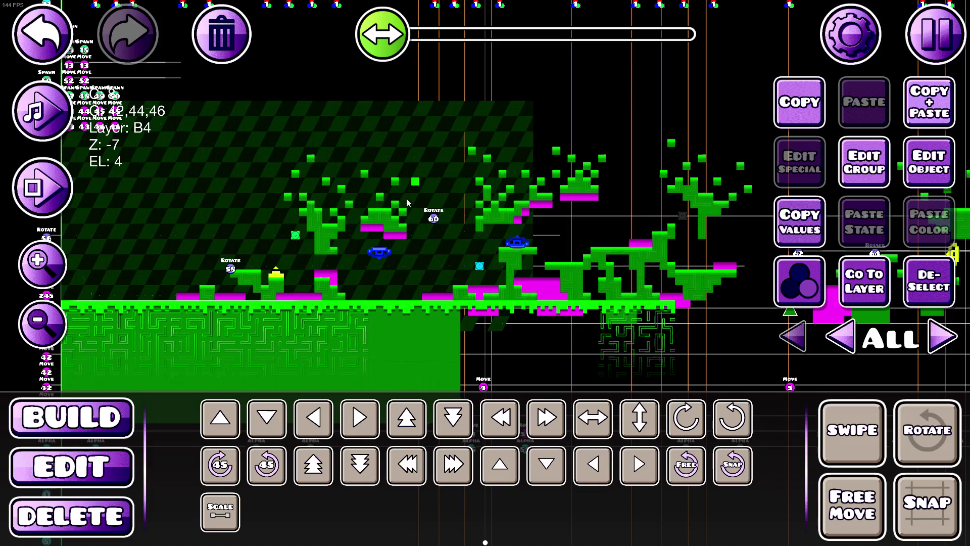
{"action": "left_click", "coordinate": [39, 182]}
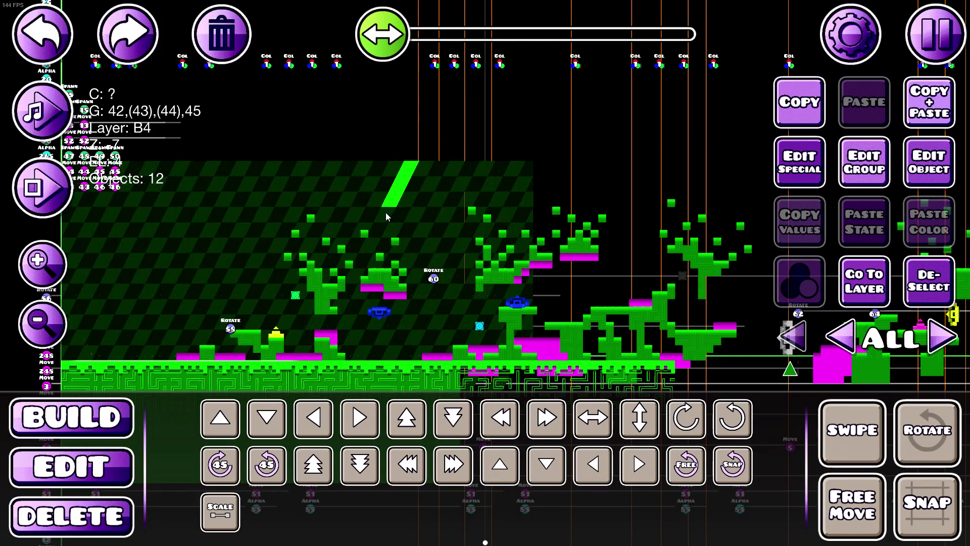
Step: Complete the selection of the diagonal background strip, duplicate it and place the copy directly above the checkered background
{"action": "left_click", "coordinate": [386, 217]}
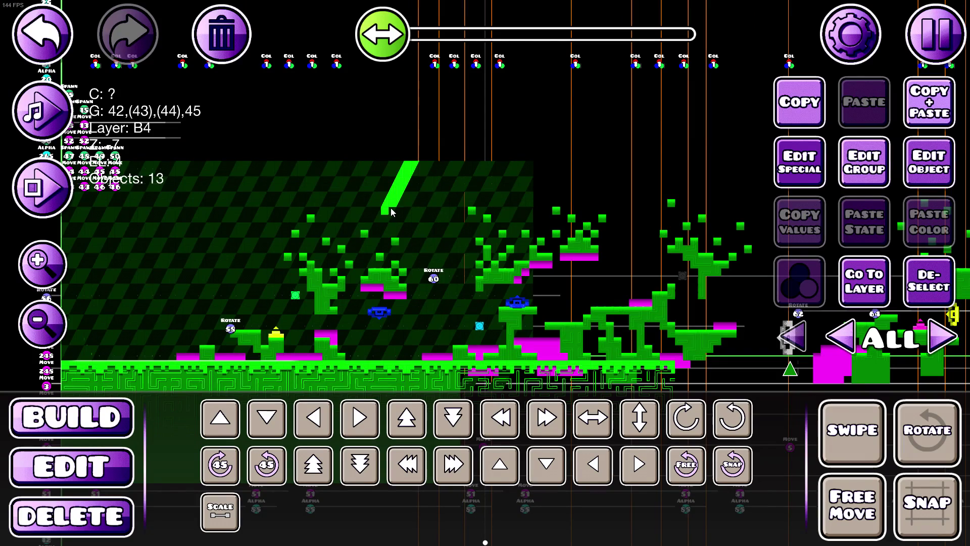
{"action": "left_click", "coordinate": [383, 221]}
{"action": "key", "text": "ctrl+d"}
{"action": "key", "text": "d"}
{"action": "key", "text": "d"}
{"action": "key", "text": "w"}
{"action": "key", "text": "w"}
{"action": "key", "text": "w"}
{"action": "key", "text": "w"}
{"action": "key", "text": "w"}
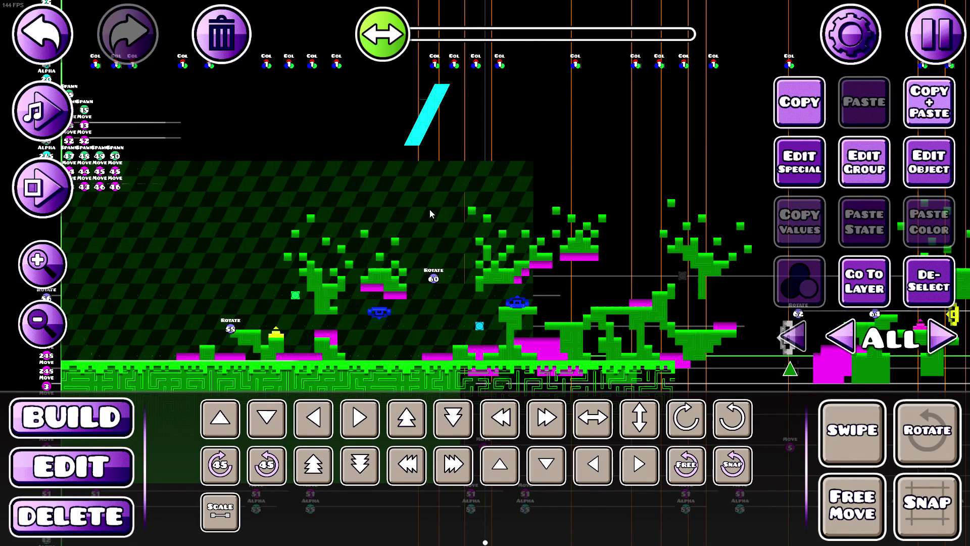
{"action": "key", "text": "s"}
Step: Duplicate the strip copy again, place it farther up along the same diagonal, and deselect it
{"action": "key", "text": "ctrl+d"}
{"action": "key", "text": "d"}
{"action": "key", "text": "w"}
{"action": "key", "text": "w"}
{"action": "key", "text": "w"}
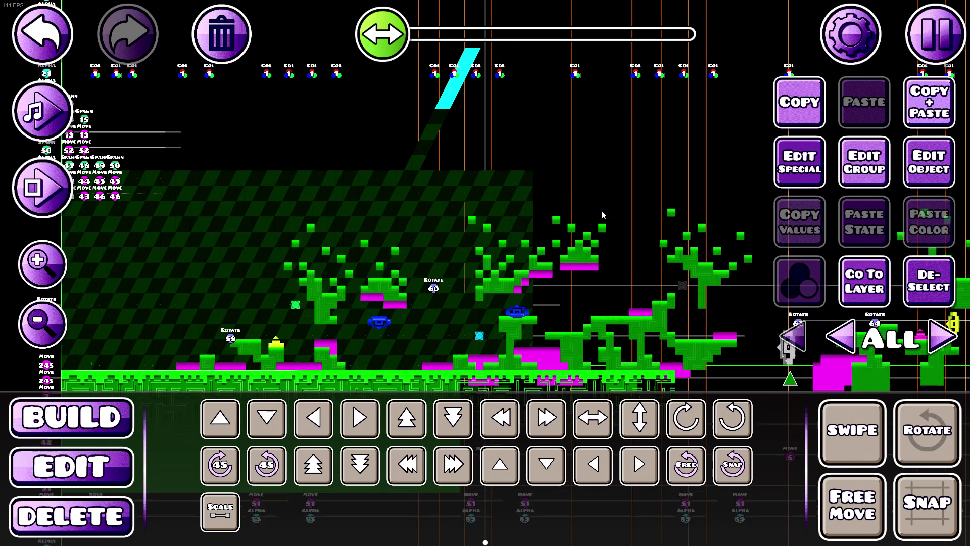
{"action": "scroll", "coordinate": [686, 290], "scroll_direction": "up", "scroll_amount": 3}
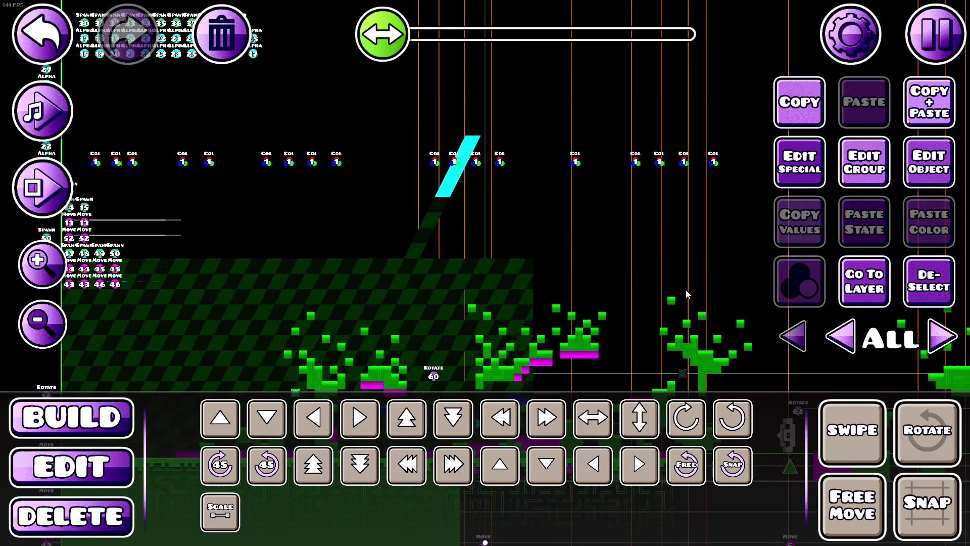
{"action": "left_click", "coordinate": [926, 292]}
Step: Isolate editor layer 4, delete the duplicated diagonal strips above the background, and show all layers again
{"action": "scroll", "coordinate": [488, 129], "scroll_direction": "down", "scroll_amount": 1}
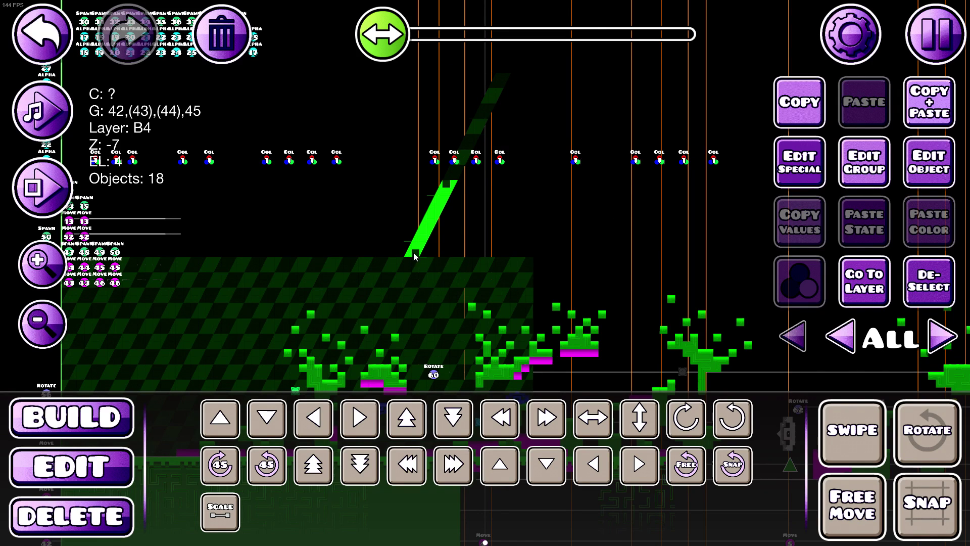
{"action": "left_click", "coordinate": [414, 255]}
{"action": "left_click", "coordinate": [873, 293]}
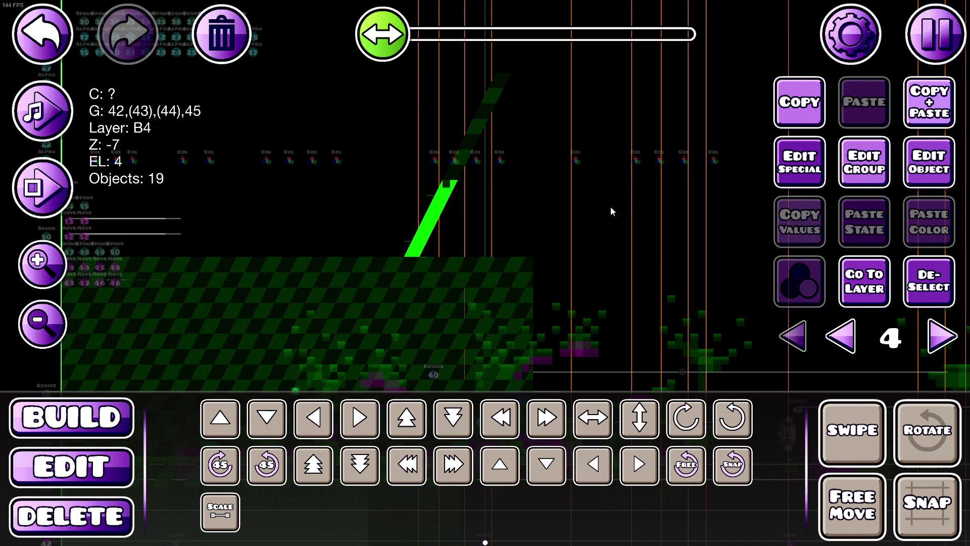
{"action": "left_click_drag", "start_coordinate": [410, 200], "coordinate": [514, 71]}
{"action": "key", "text": "3"}
{"action": "left_click", "coordinate": [279, 428]}
{"action": "left_click", "coordinate": [786, 342]}
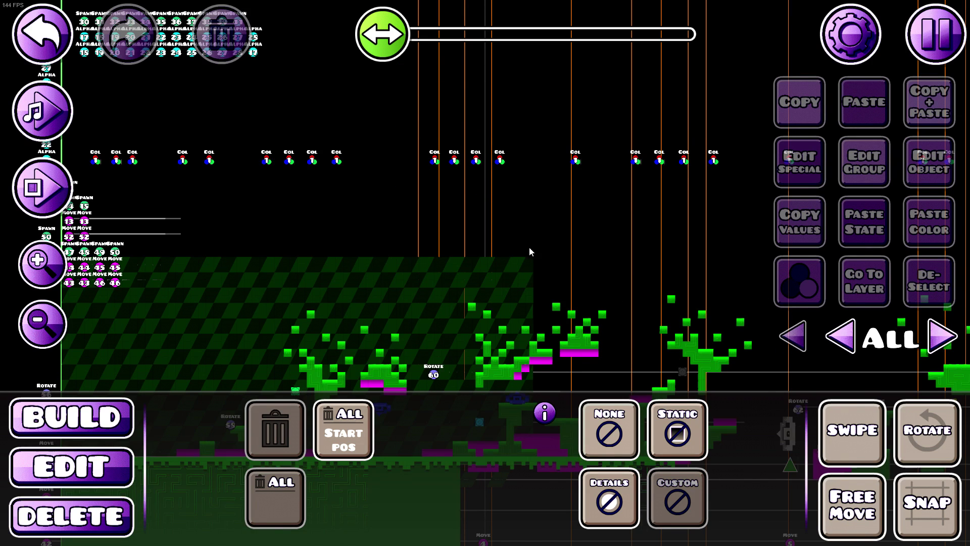
Step: Examine the Spawn and Move trigger columns at the level's start and the background they control
{"action": "scroll", "coordinate": [283, 162], "scroll_direction": "up", "scroll_amount": 2}
{"action": "scroll", "coordinate": [116, 175], "scroll_direction": "up", "scroll_amount": 2}
{"action": "left_click_drag", "start_coordinate": [115, 175], "coordinate": [439, 326]}
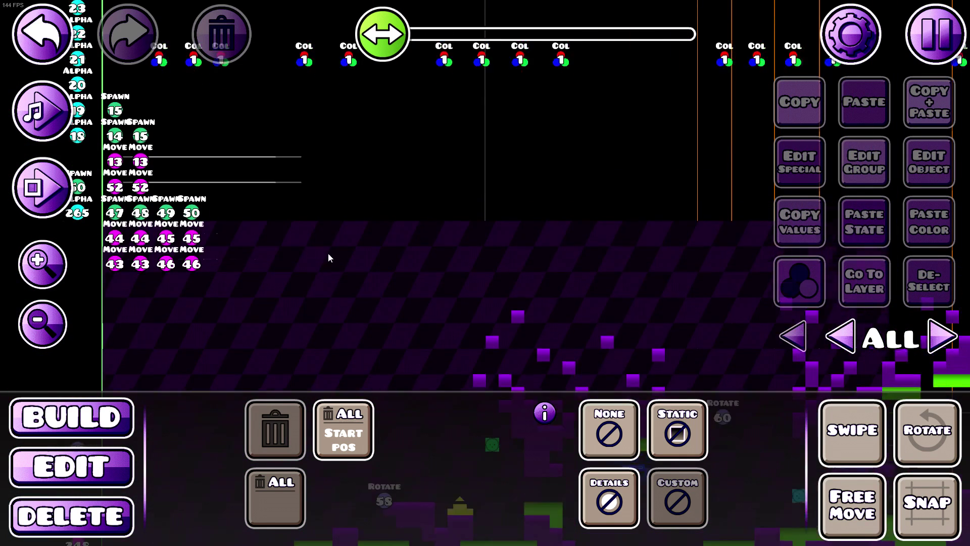
{"action": "left_click_drag", "start_coordinate": [329, 255], "coordinate": [303, 275]}
{"action": "key", "text": "2"}
{"action": "left_click_drag", "start_coordinate": [104, 253], "coordinate": [134, 200]}
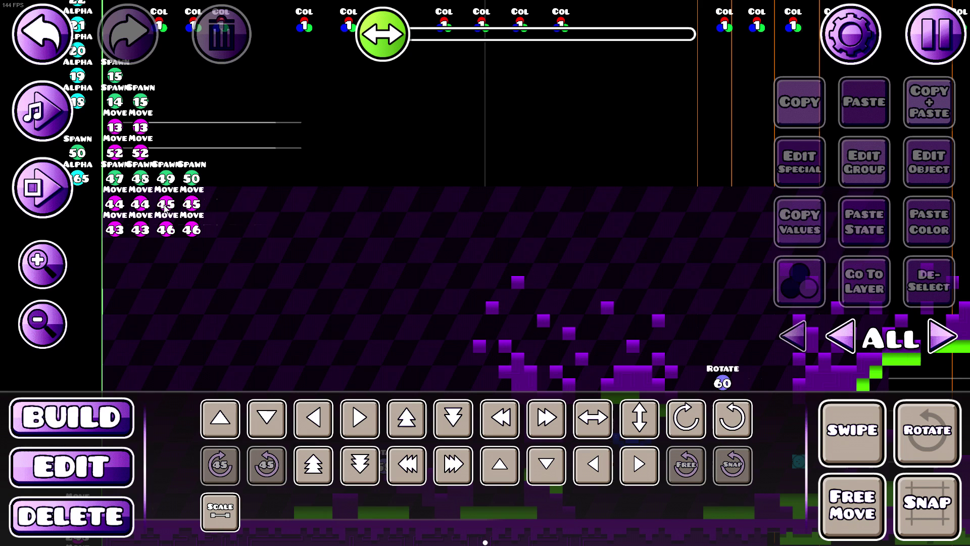
{"action": "scroll", "coordinate": [607, 85], "scroll_direction": "down", "scroll_amount": 5}
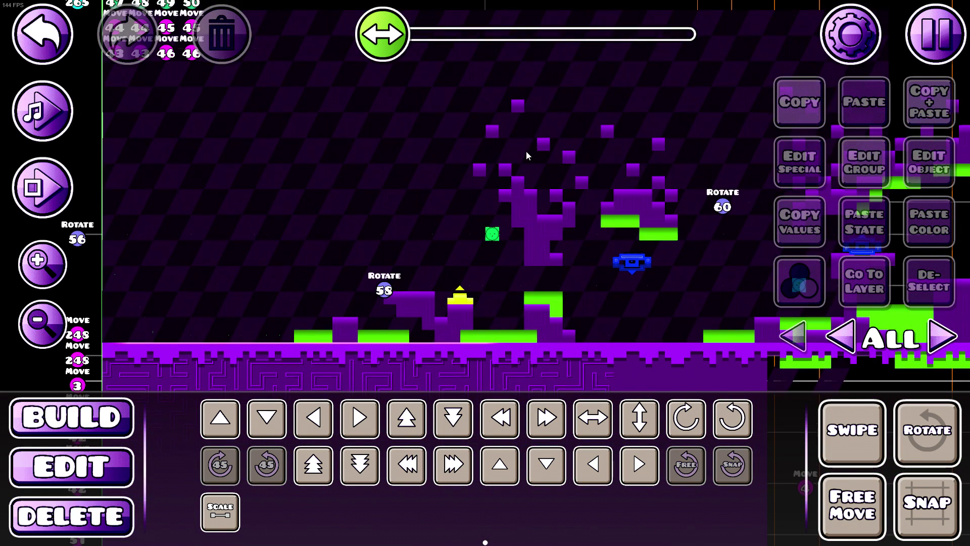
{"action": "left_click_drag", "start_coordinate": [551, 218], "coordinate": [514, 139]}
{"action": "scroll", "coordinate": [515, 137], "scroll_direction": "down", "scroll_amount": 2}
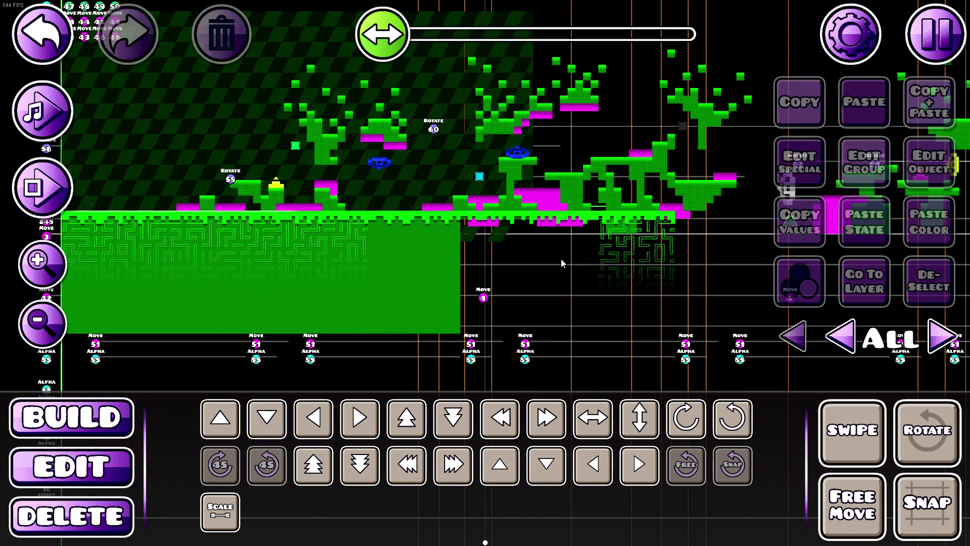